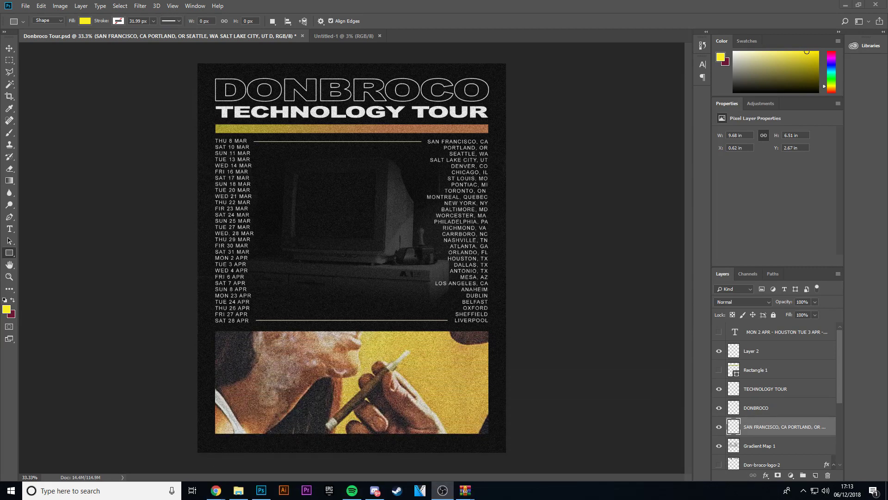
Check the image size of the blank Untitled-1 document and close that document.
click(245, 156)
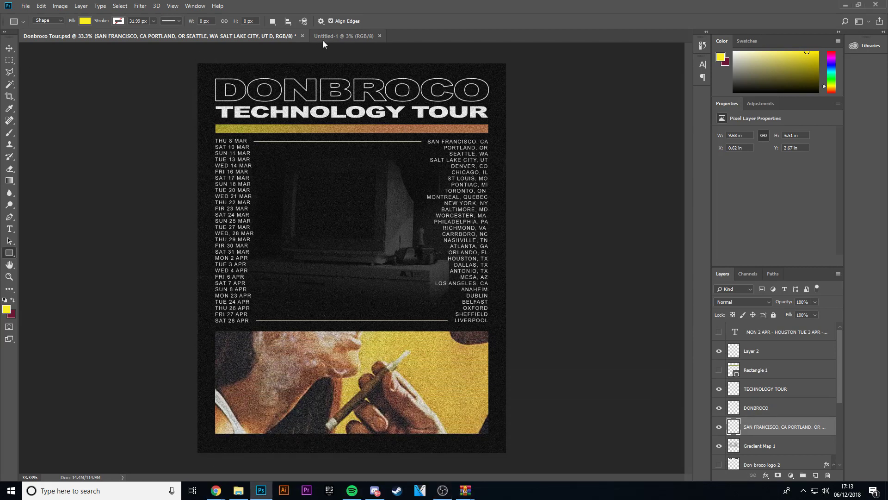
click(9, 48)
click(333, 37)
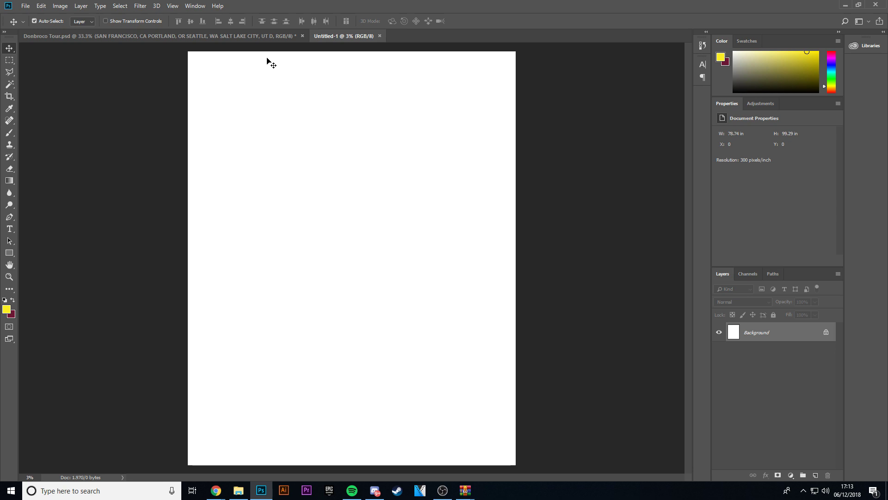
click(143, 35)
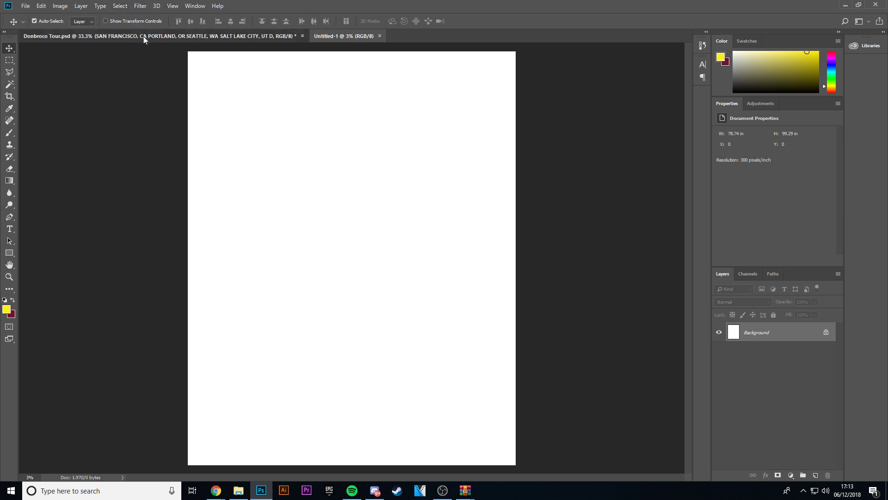
click(353, 37)
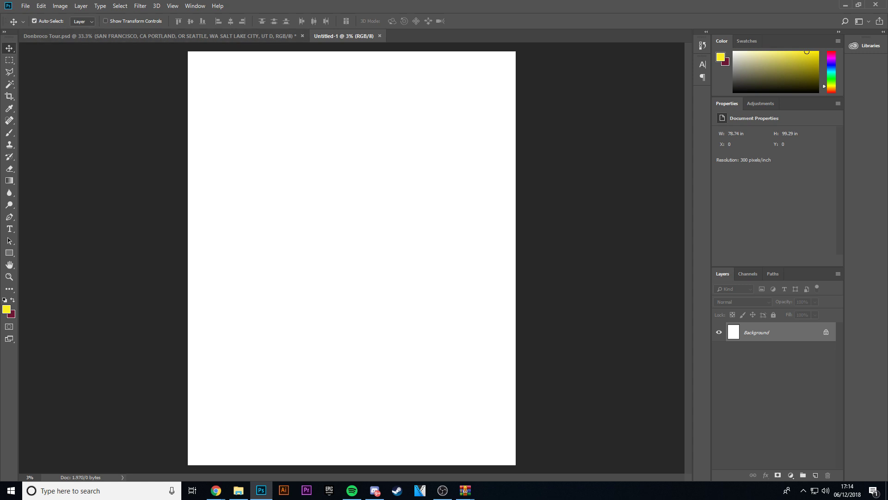
click(64, 7)
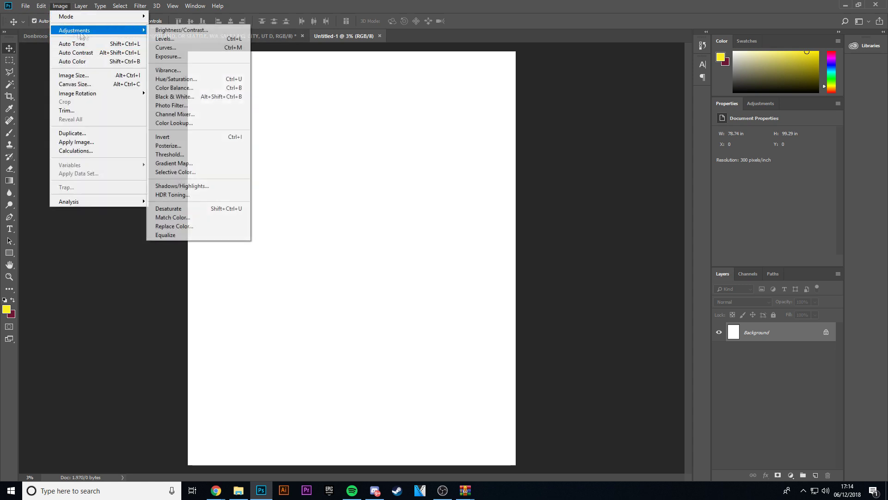
click(74, 75)
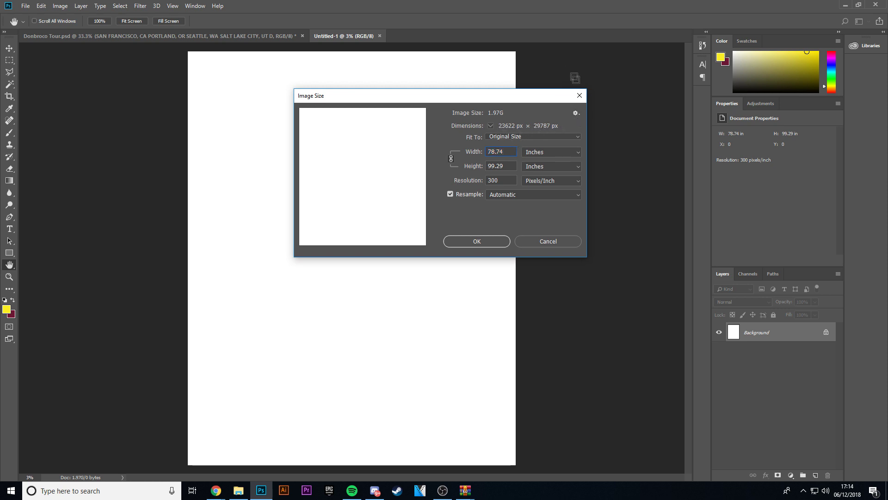
click(580, 96)
click(379, 37)
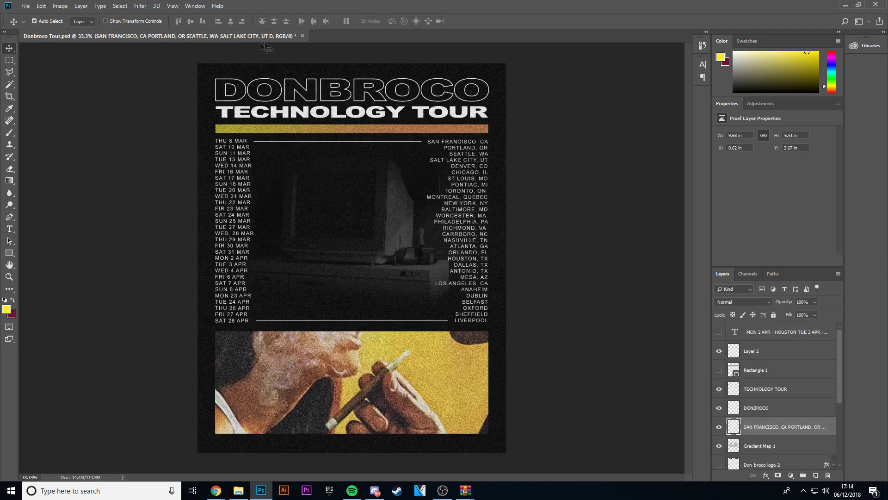
Create a new blank 2000 × 2522 pixel document at 300 pixels/inch and return to the Donbroco Tour poster.
key(ctrl+n)
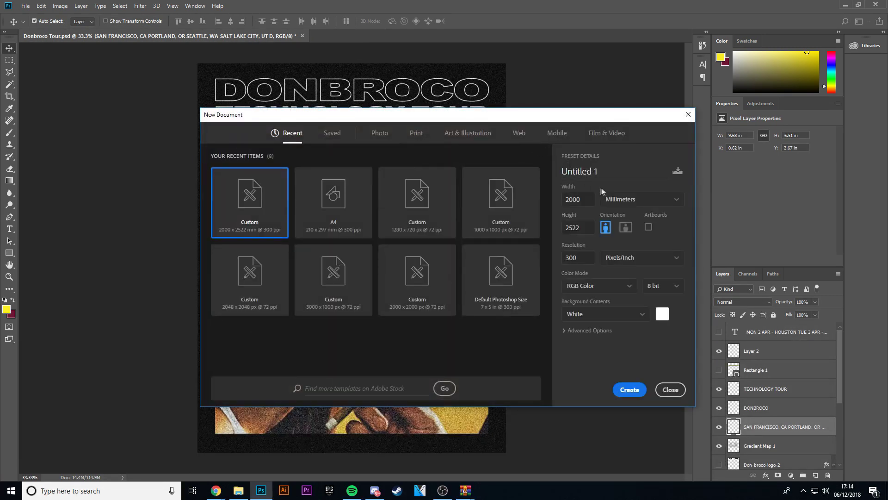
click(624, 201)
click(615, 204)
drag(584, 199, 542, 197)
text(2000)
key(Tab)
text(2522)
key(Return)
click(138, 37)
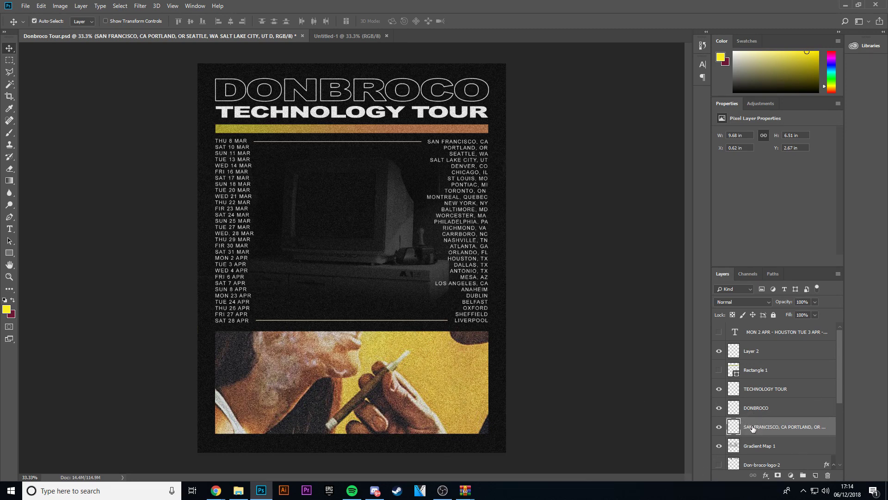
drag(240, 142, 326, 23)
key(ctrl+z)
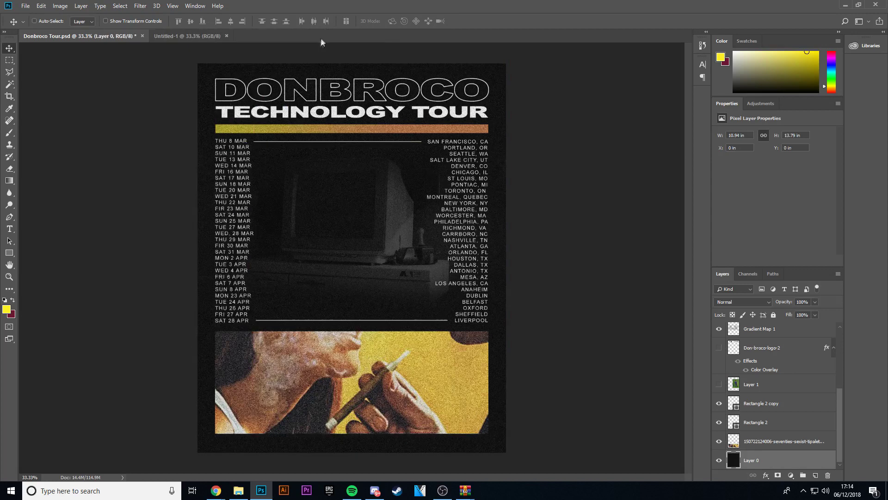
click(120, 187)
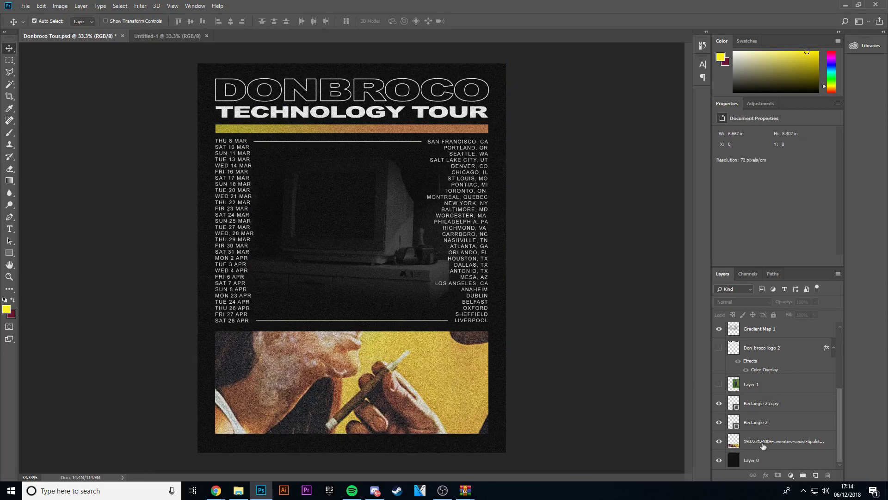
Copy the tour dates and cities layer from the Donbroco Tour poster into the new blank document.
scroll(753, 391, up, 4)
click(770, 386)
key(ctrl+t)
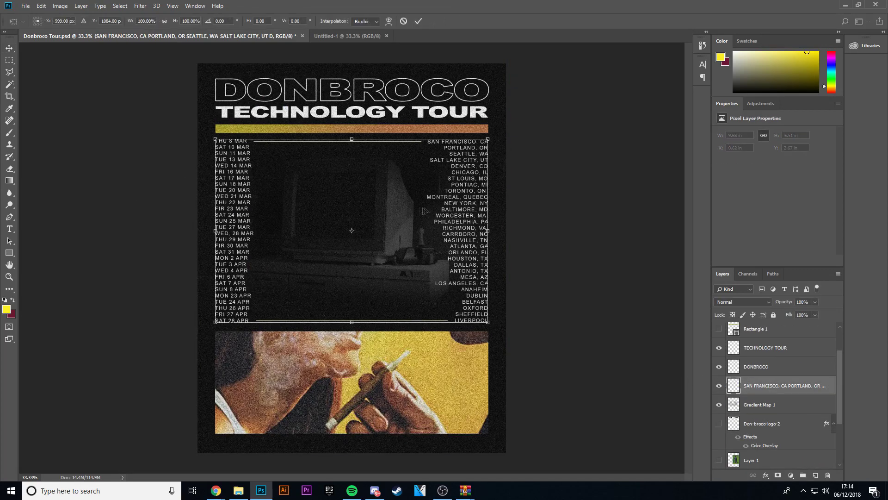
key(Return)
drag(786, 385, 387, 266)
key(ctrl+t)
key(Return)
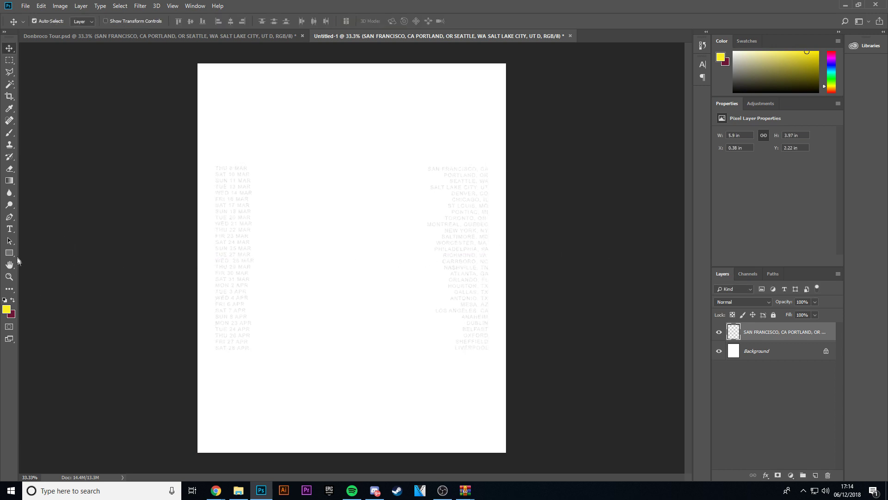
Draw a rectangle of about 2141 × 2657 px covering the whole canvas and fill it with near-black.
click(10, 253)
drag(194, 53, 525, 462)
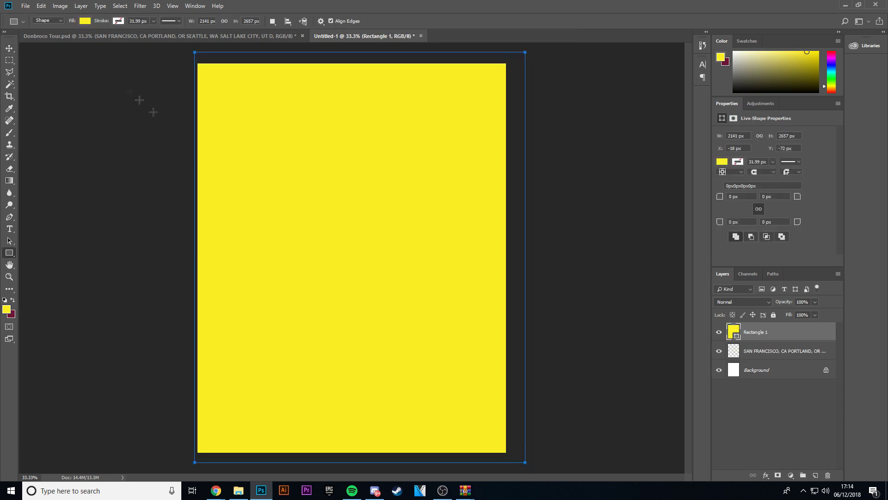
click(85, 21)
click(93, 94)
click(9, 48)
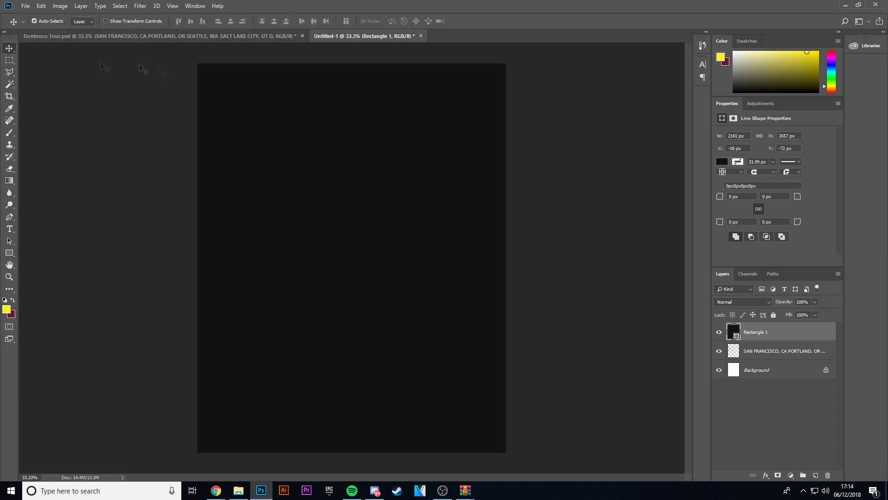
Move the near-black rectangle layer beneath the tour dates and cities layer.
click(132, 66)
click(141, 6)
mouse_move(124, 8)
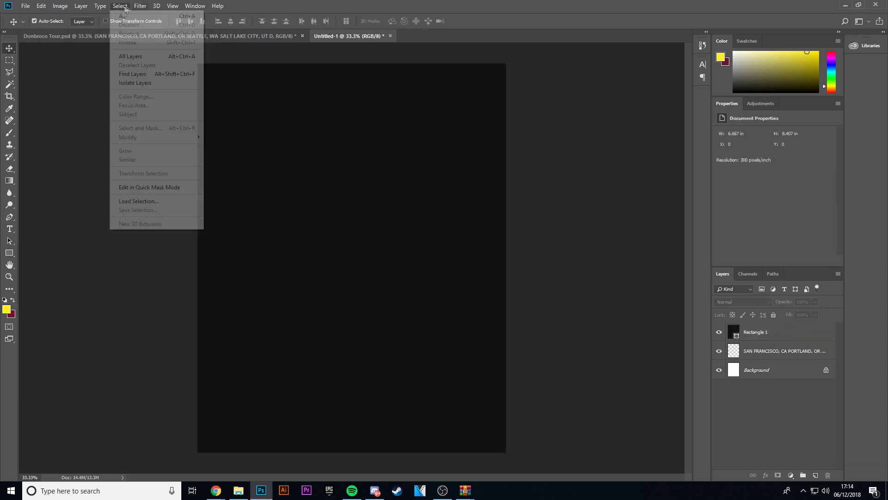
click(755, 331)
drag(757, 337, 756, 361)
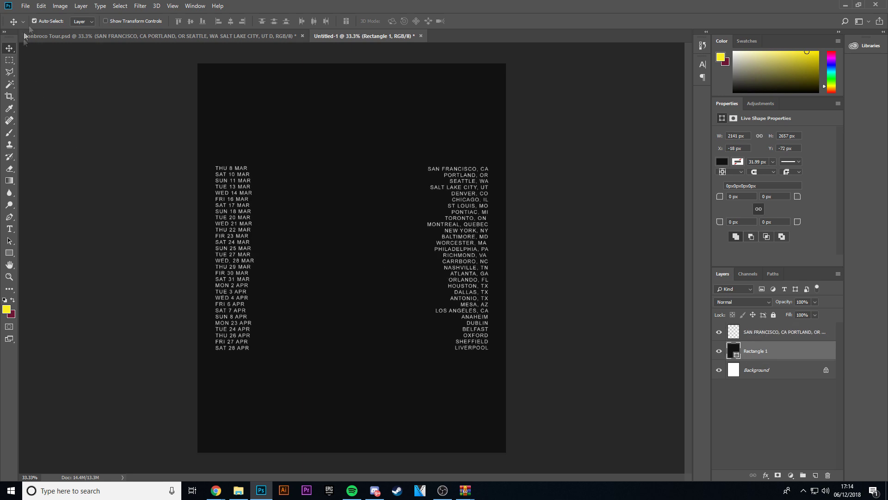
Convert the rectangle to a smart object and apply Add Noise at 6.30%, uniform and monochromatic.
click(137, 7)
mouse_move(172, 128)
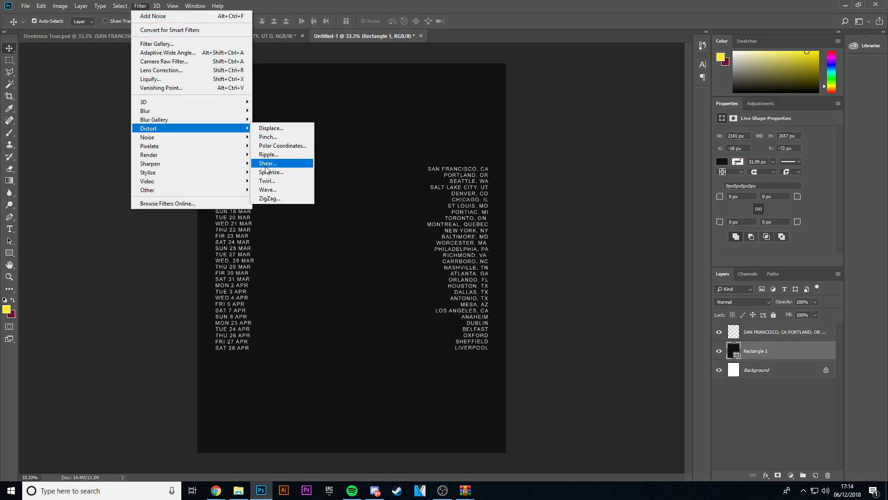
click(277, 137)
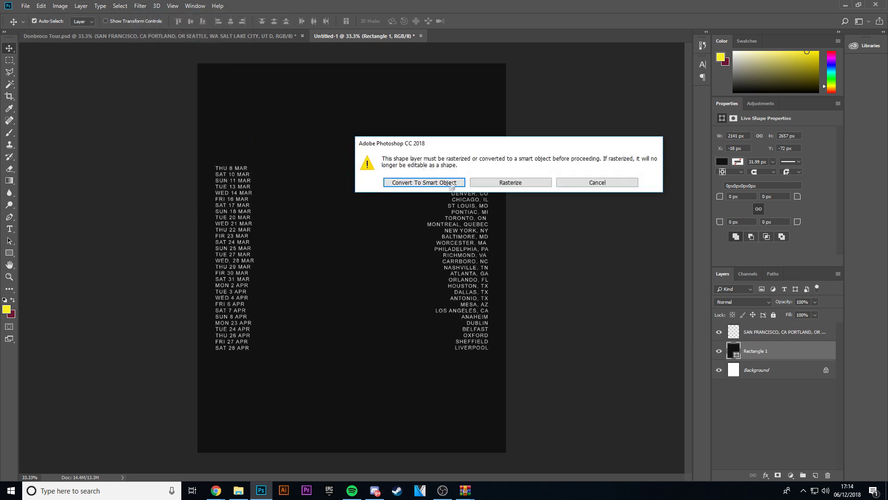
click(452, 183)
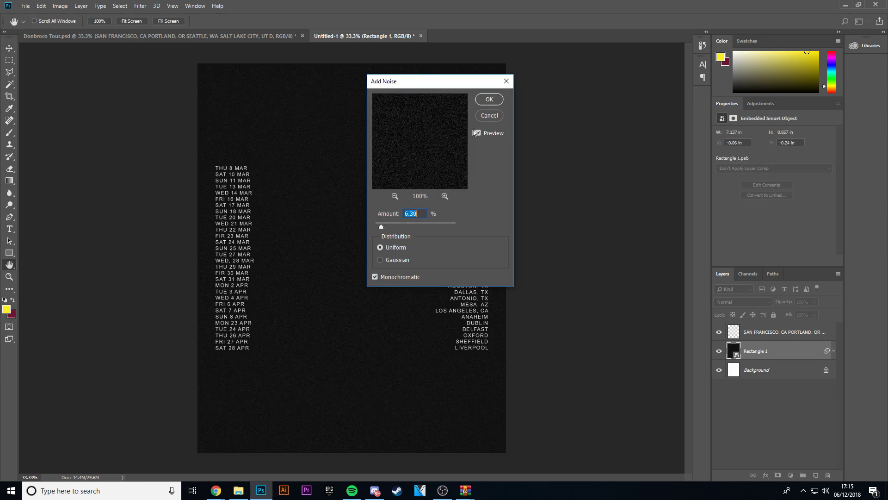
click(488, 100)
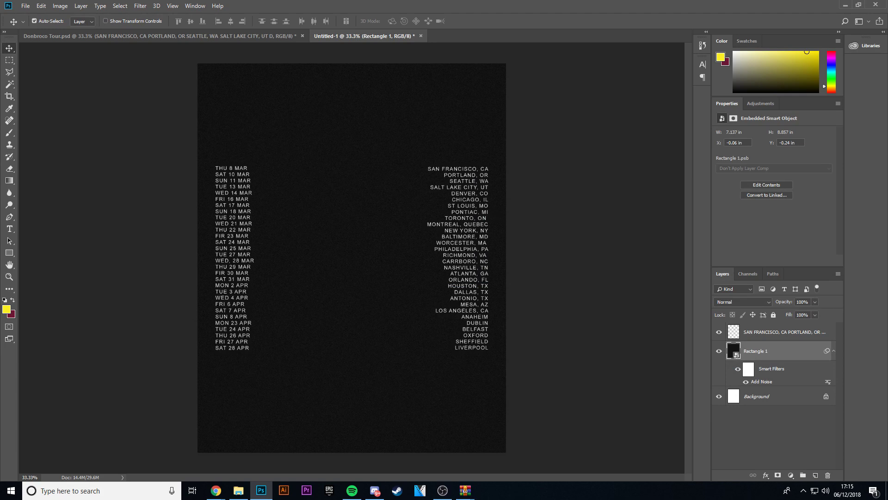
Switch to Chrome and close the YouTube Studio channel videos and YouTube stats tabs.
mouse_move(216, 491)
right_click(238, 447)
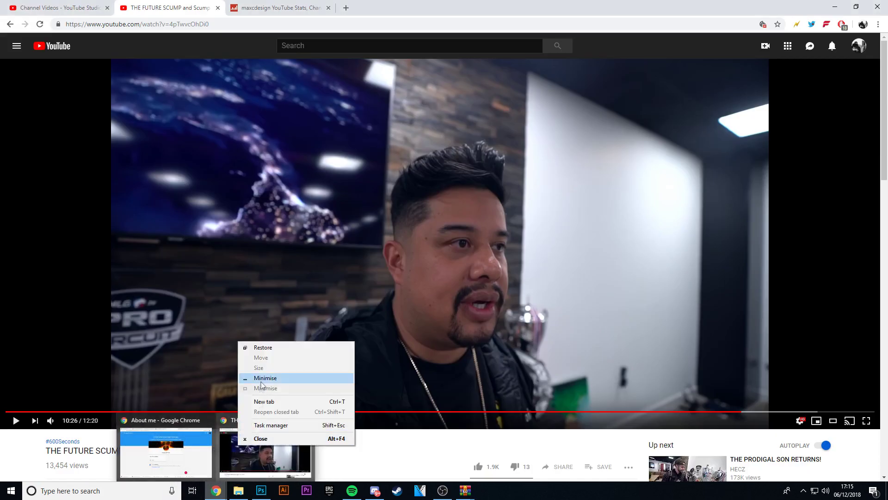
click(255, 446)
click(328, 7)
click(107, 7)
Open google.com in a new browser tab.
click(123, 8)
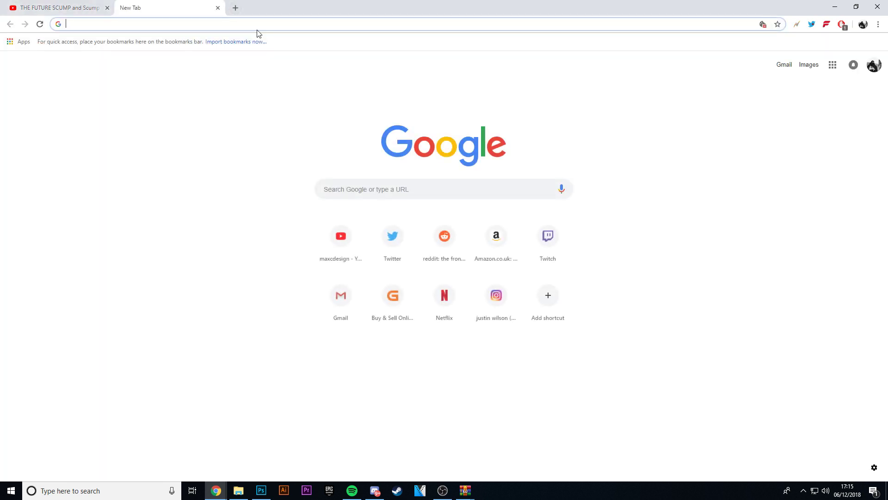
text(Goog)
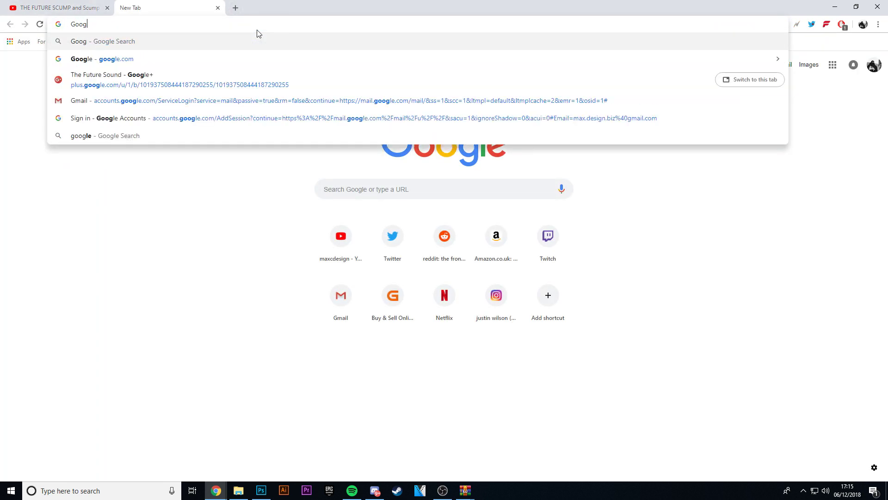
key(Down)
key(Return)
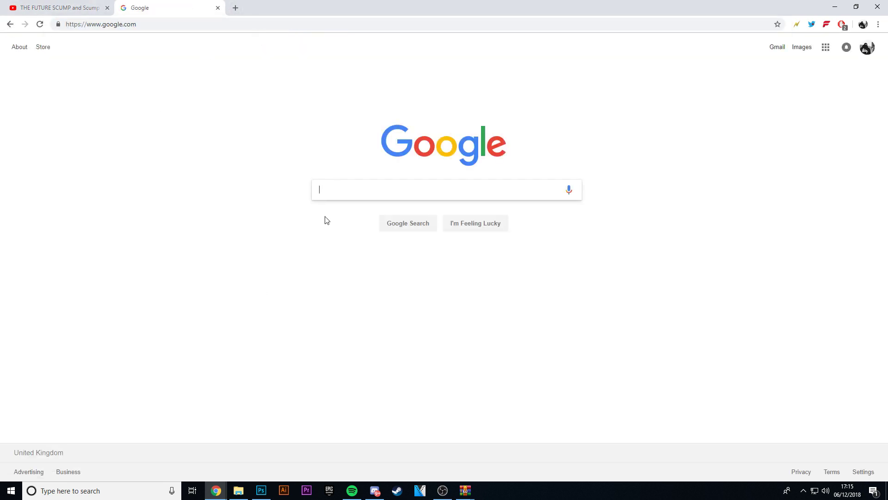
Search Google for "1960s magazine ads".
text(t)
key(BackSpace)
text(1960s )
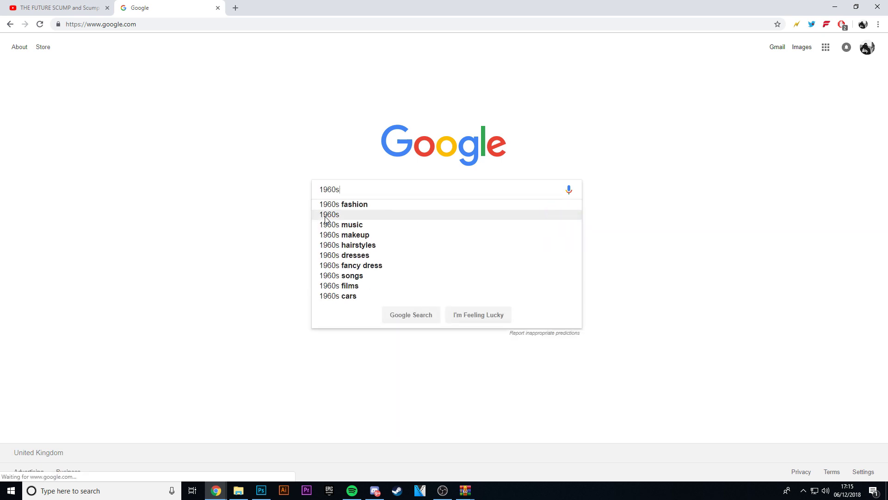
text(magazine p)
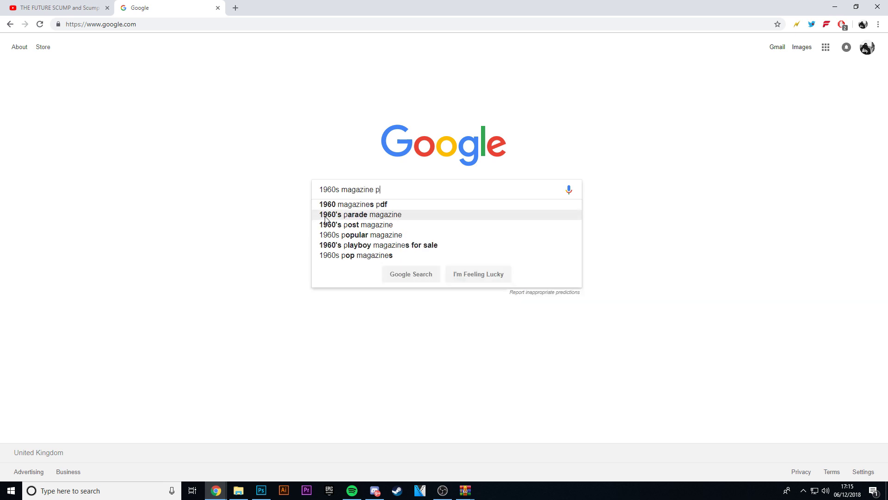
key(BackSpace)
text(a)
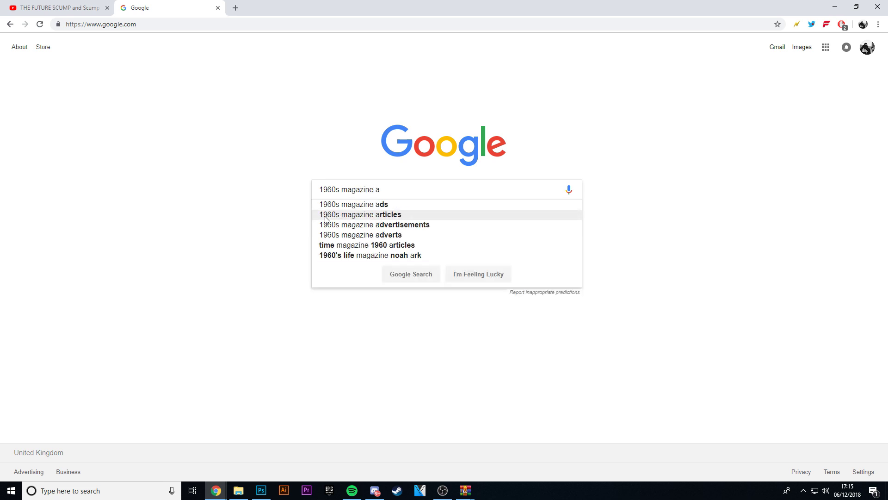
text(ds)
key(Return)
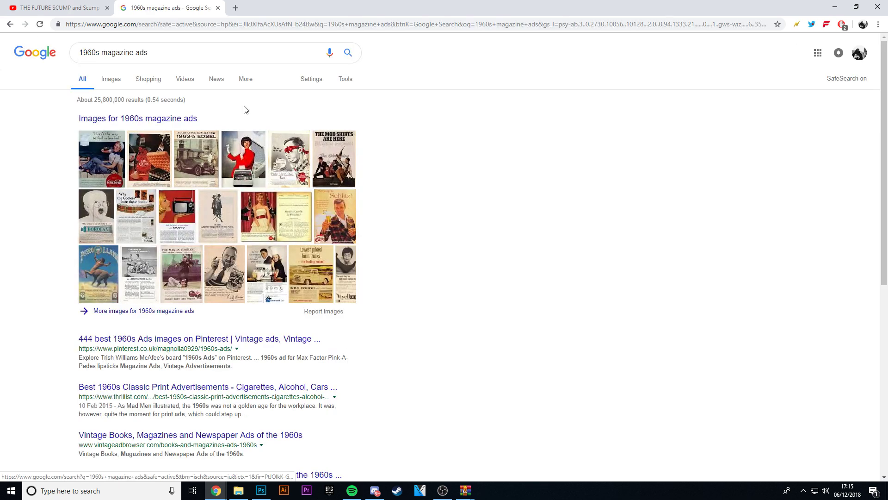
Find the Monroe typing machine ad with the woman in red among the image results and save the picture.
click(111, 78)
click(185, 181)
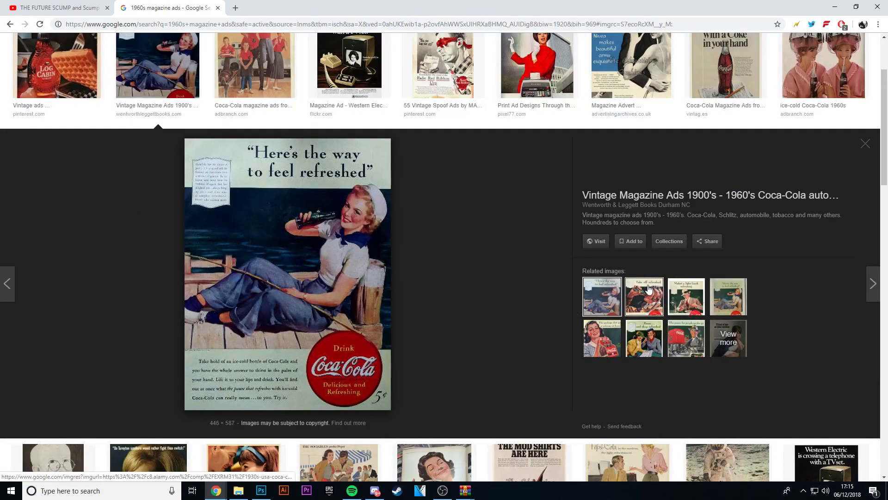
click(644, 296)
click(553, 70)
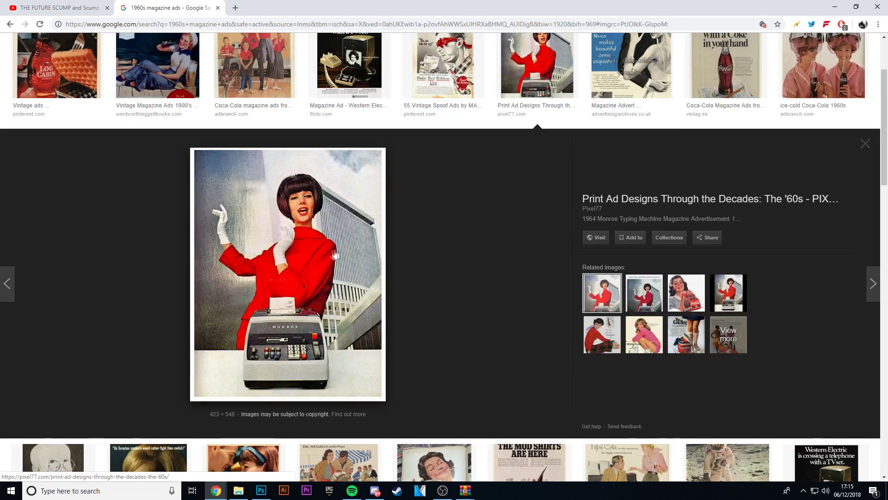
right_click(345, 273)
click(397, 353)
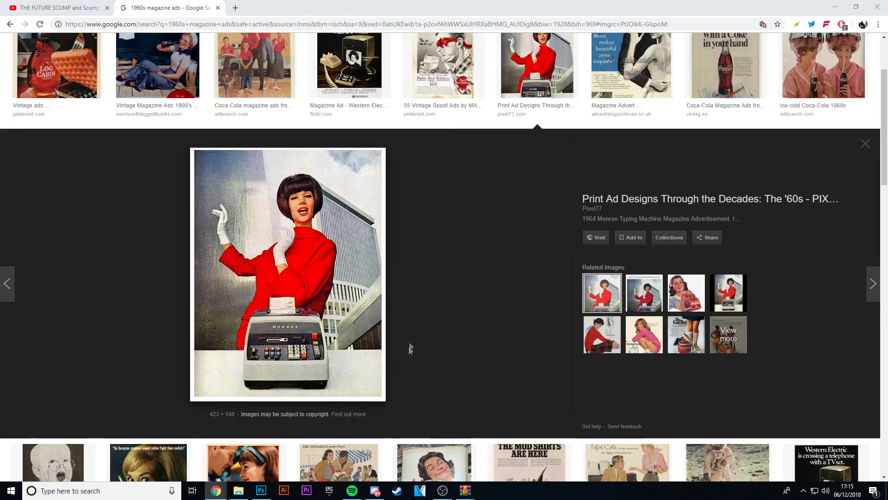
click(365, 234)
Place the downloaded Monroe ad in the new poster above the dark rectangle, sized about 5.88 × 7.61 in.
drag(54, 471, 371, 322)
drag(474, 111, 468, 139)
key(Return)
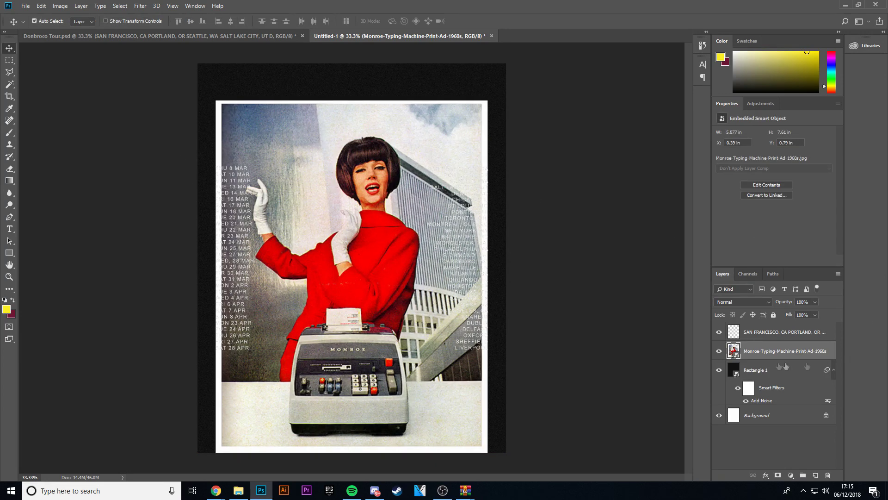
Try different blend modes on the Monroe ad layer, such as Darken, Lighter Color and Color, and return it to Normal.
scroll(770, 302, down, 4)
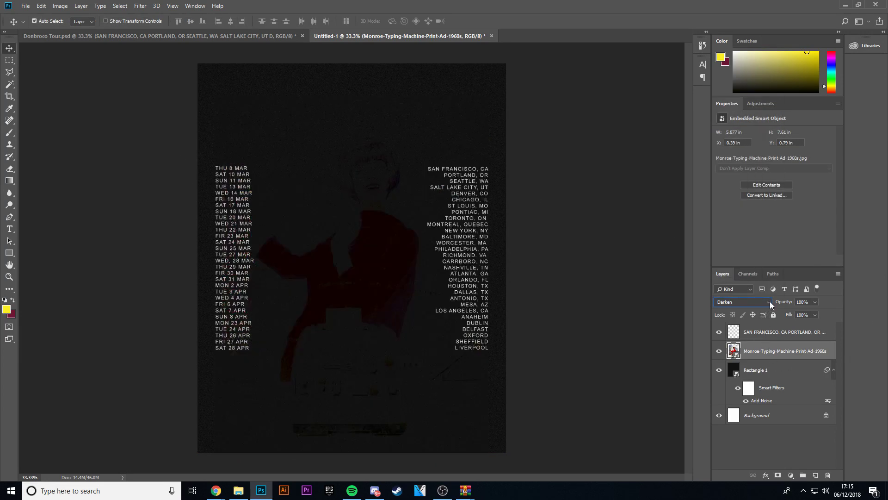
scroll(770, 301, down, 10)
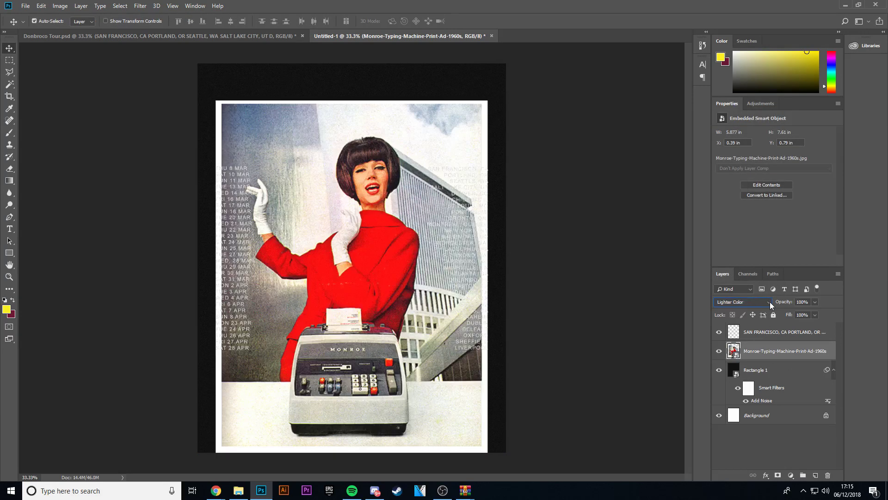
scroll(770, 302, down, 12)
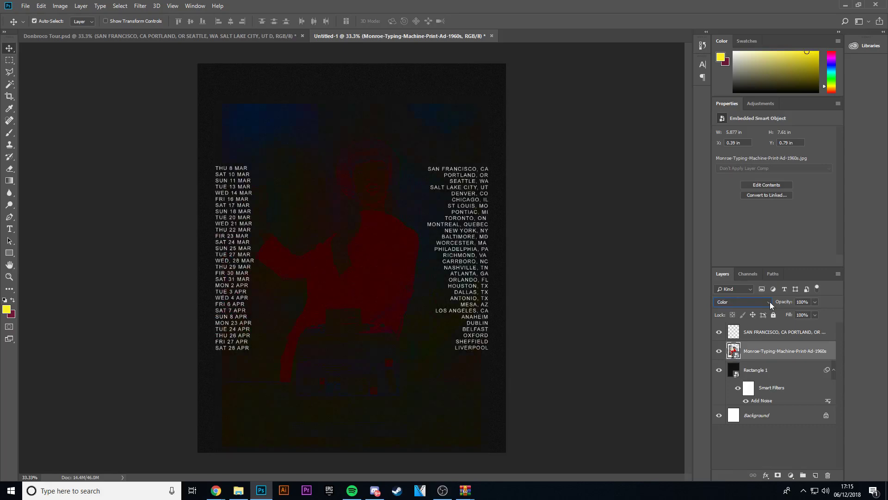
scroll(770, 302, up, 4)
click(770, 302)
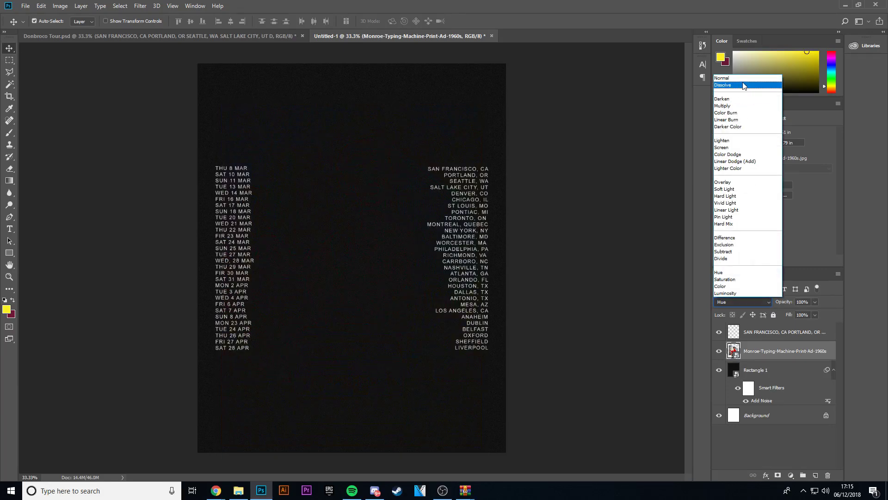
click(740, 86)
scroll(751, 300, up, 1)
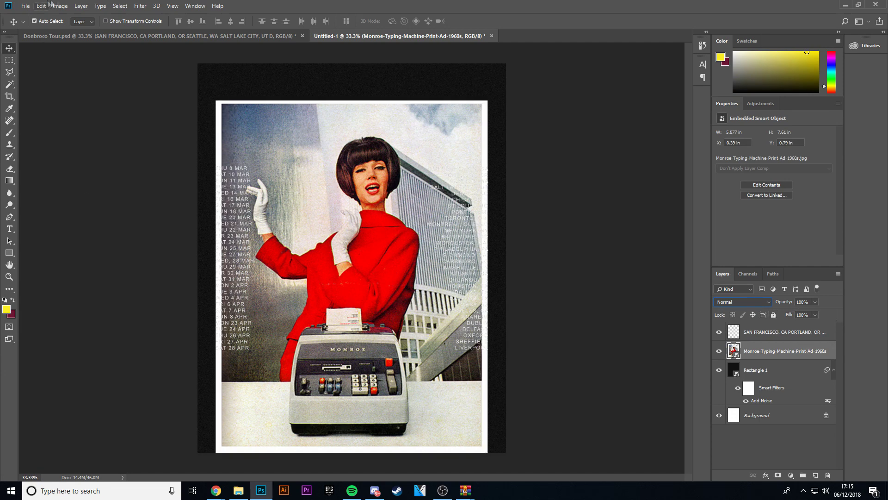
Apply an Add Noise filter to the Monroe ad with a 29.02% amount, uniform distribution and monochromatic noise.
click(140, 6)
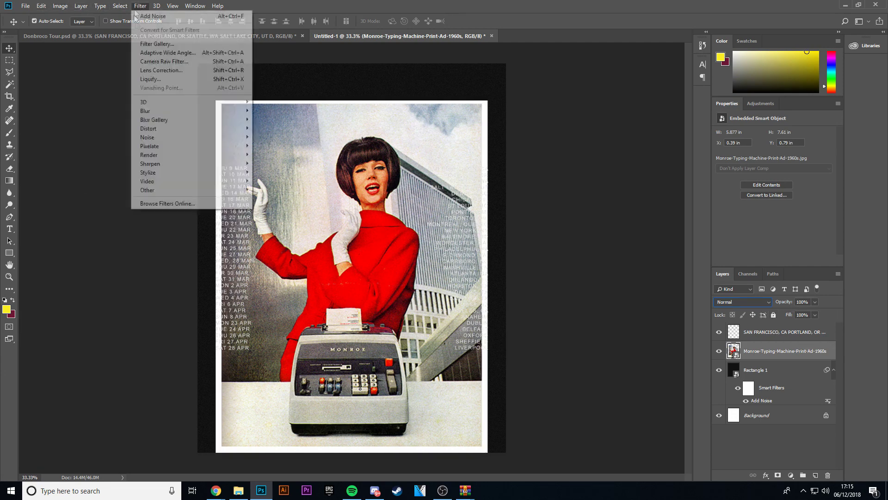
mouse_move(159, 137)
click(269, 138)
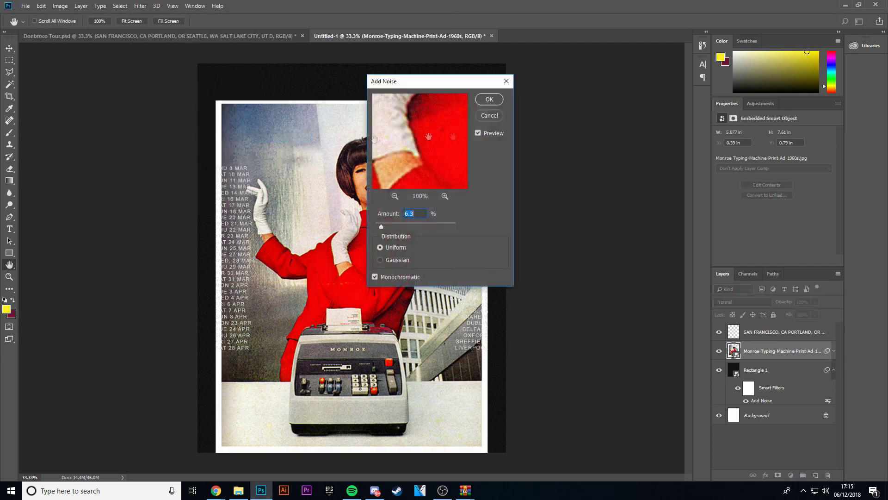
drag(404, 228, 407, 228)
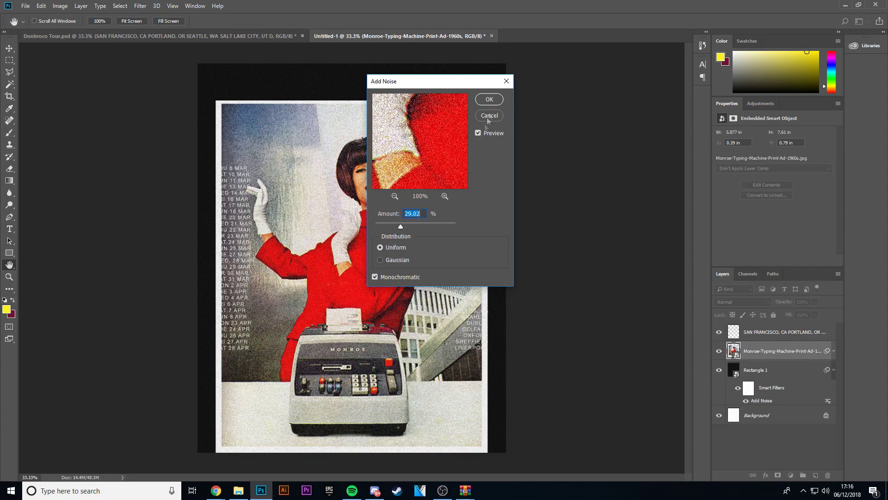
click(490, 99)
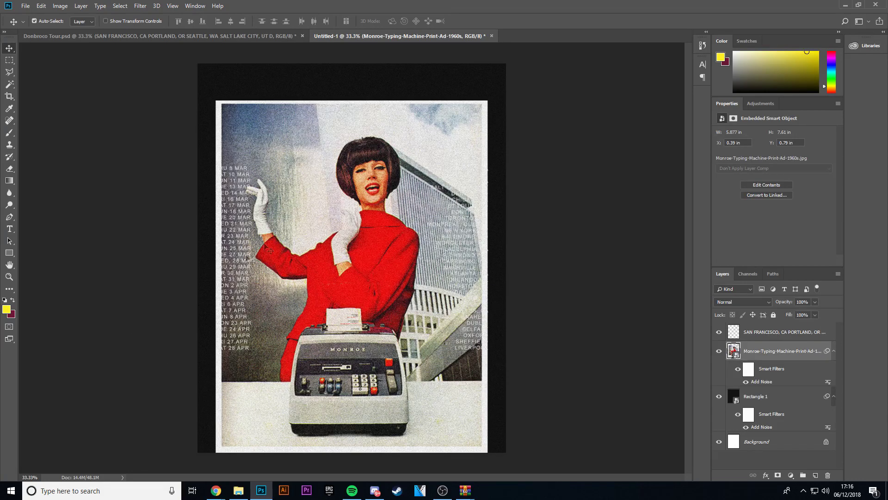
Set the Monroe ad layer's blend mode to Overlay.
click(765, 302)
click(765, 302)
scroll(766, 300, down, 8)
scroll(766, 304, down, 4)
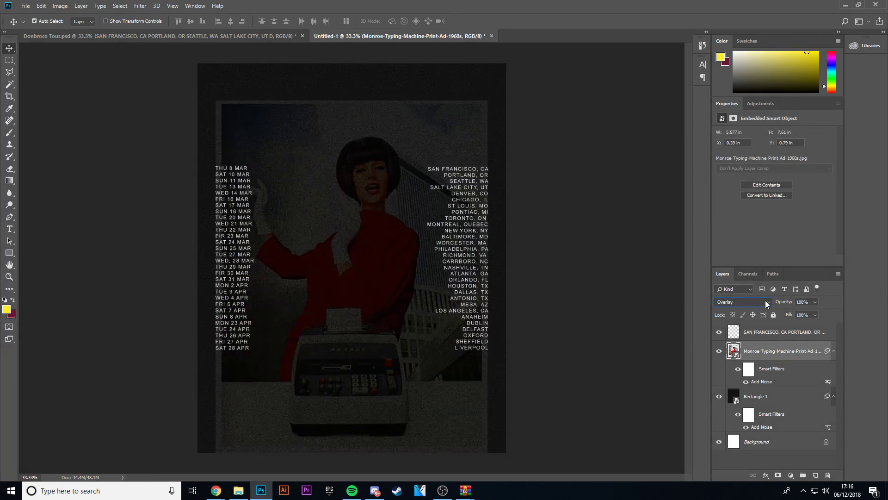
Rasterize the Monroe ad layer for erasing and set the Eraser to a soft round 275 px brush with 0% hardness.
click(10, 168)
right_click(235, 376)
click(350, 256)
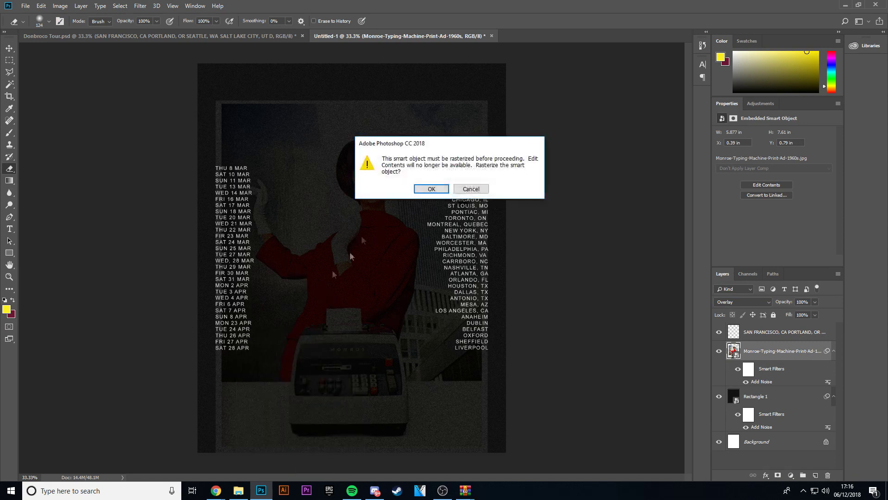
click(426, 191)
right_click(253, 351)
drag(331, 352, 346, 352)
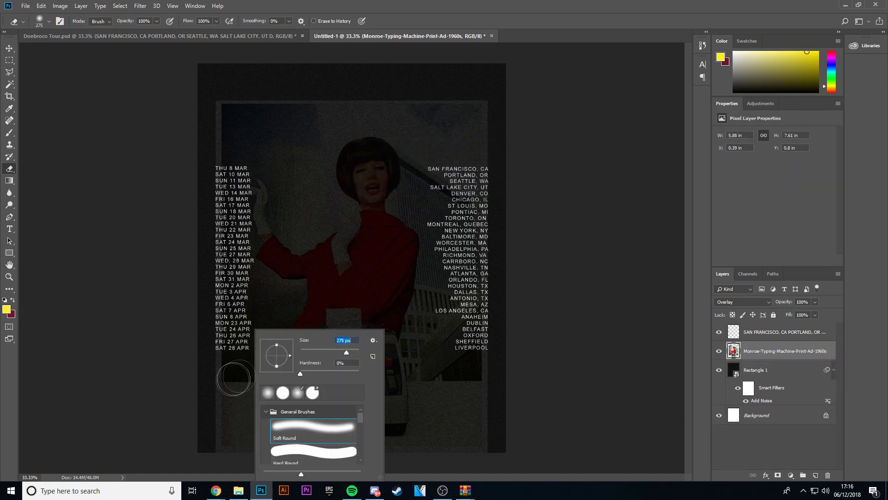
Lower the Eraser opacity to 18% and softly fade out the Monroe ad's bottom, left and upper-left edges.
drag(220, 370, 218, 345)
right_click(259, 337)
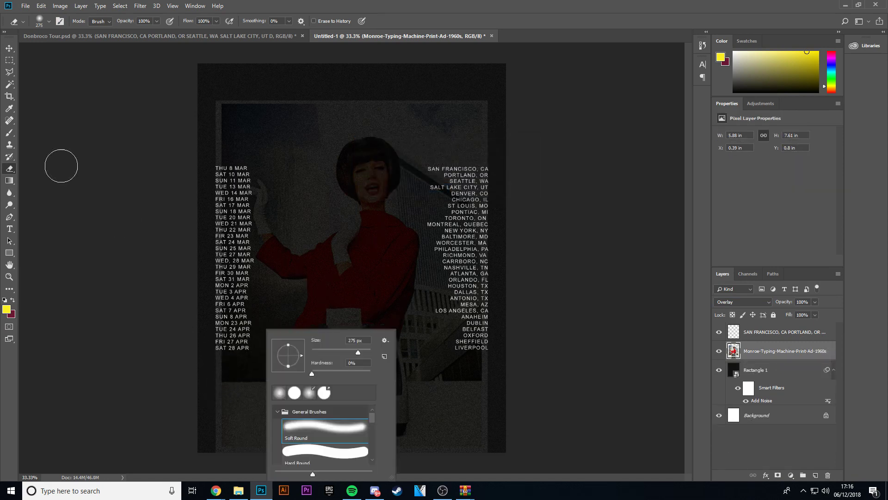
click(158, 21)
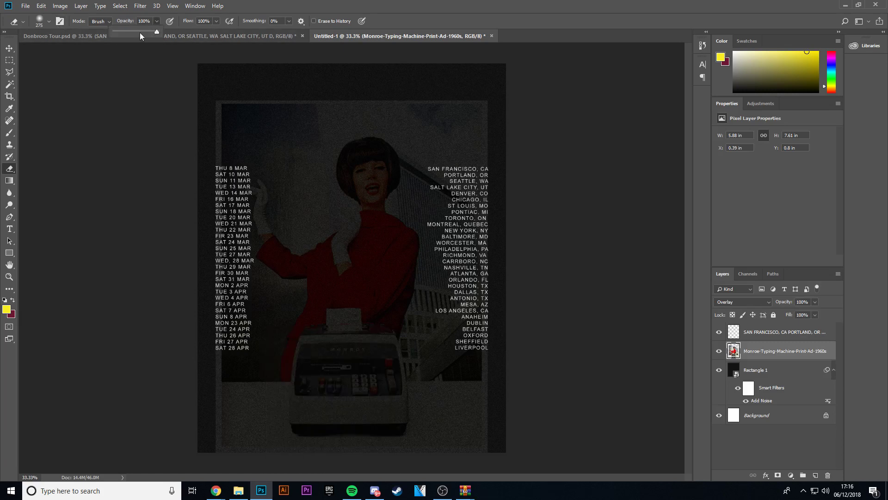
mouse_move(232, 397)
mouse_down()
mouse_move(220, 364)
mouse_move(230, 350)
mouse_up()
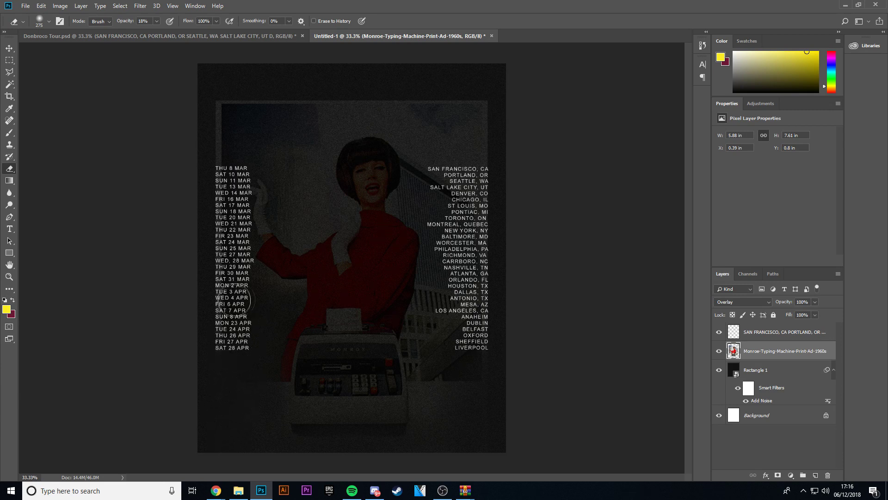
mouse_move(254, 78)
mouse_down()
mouse_move(221, 113)
mouse_move(218, 104)
mouse_move(226, 236)
mouse_up()
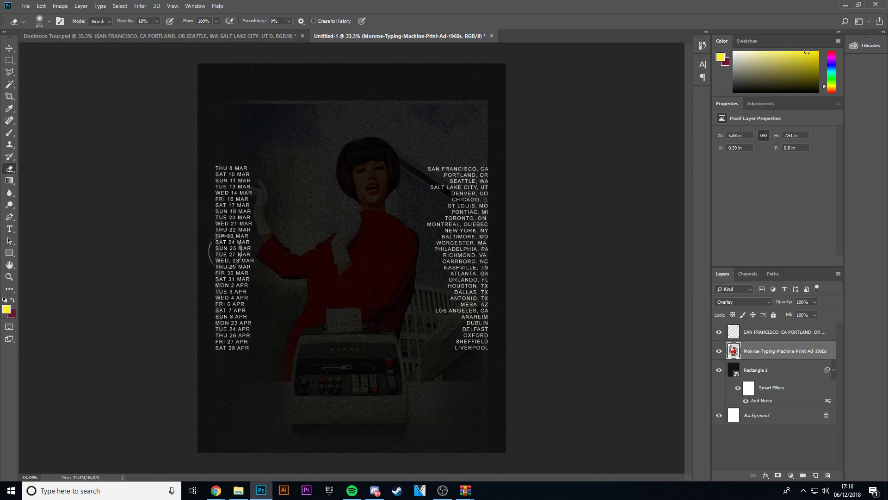
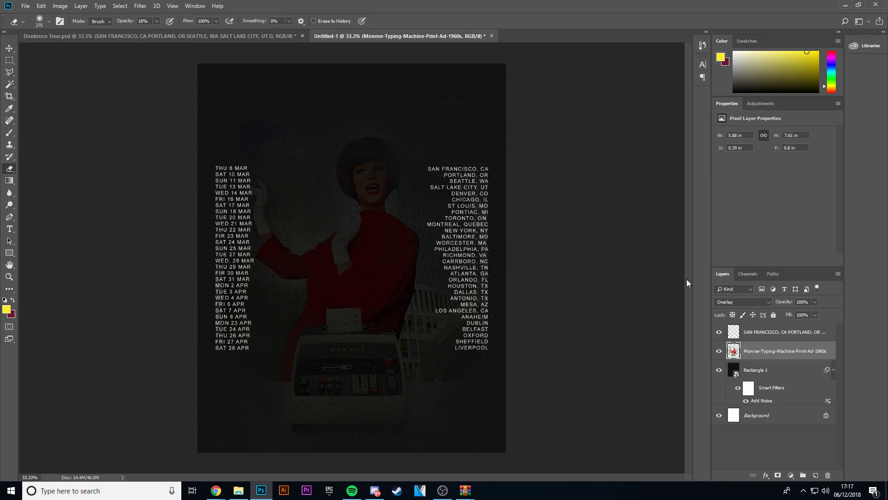
Add a white title reading DONBROCO near the top of the poster, above the tour dates.
key(ctrl+minus)
key(ctrl+minus)
key(ctrl+minus)
key(ctrl+minus)
key(ctrl+plus)
key(ctrl+plus)
key(ctrl+plus)
key(ctrl+plus)
click(9, 231)
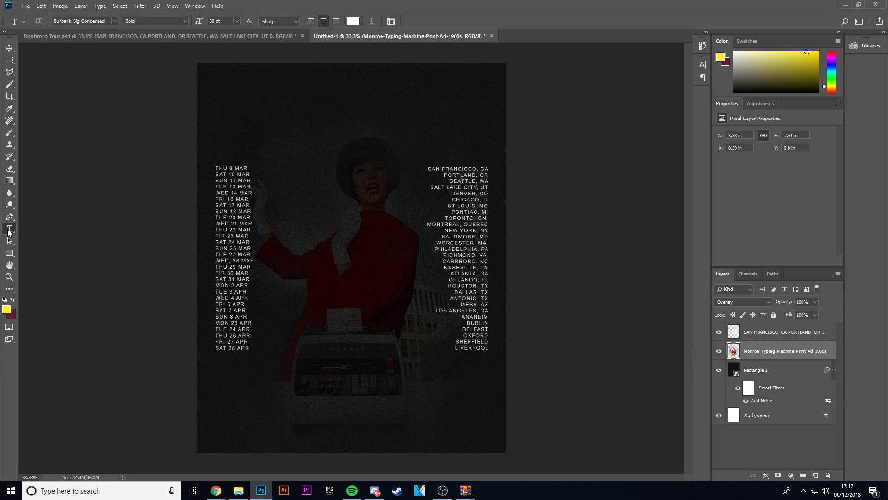
click(317, 97)
text(DONBRO O)
key(BackSpace)
key(BackSpace)
text(CO)
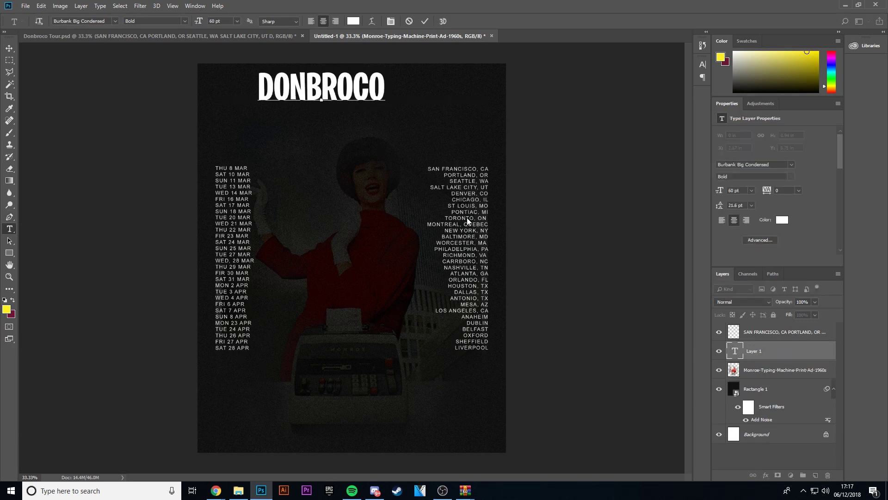
Set the font of the whole DONBROCO title to Druk Wide Super.
key(ctrl+a)
click(115, 21)
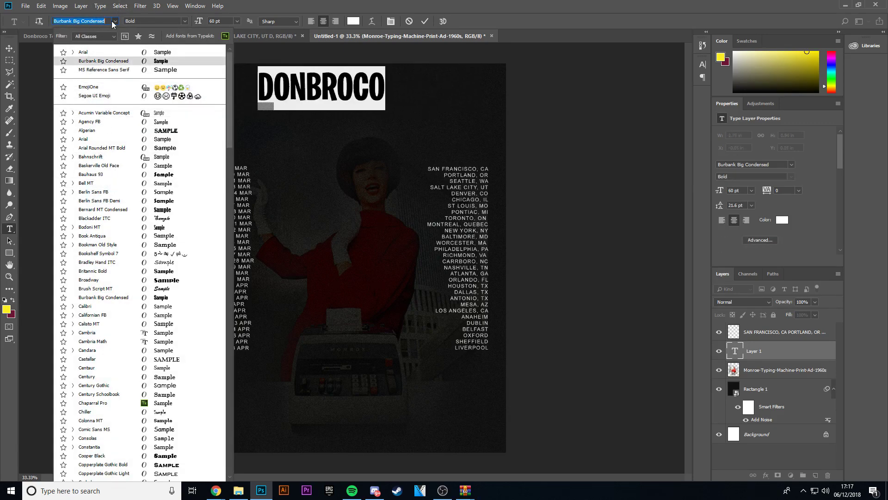
text(DRUK)
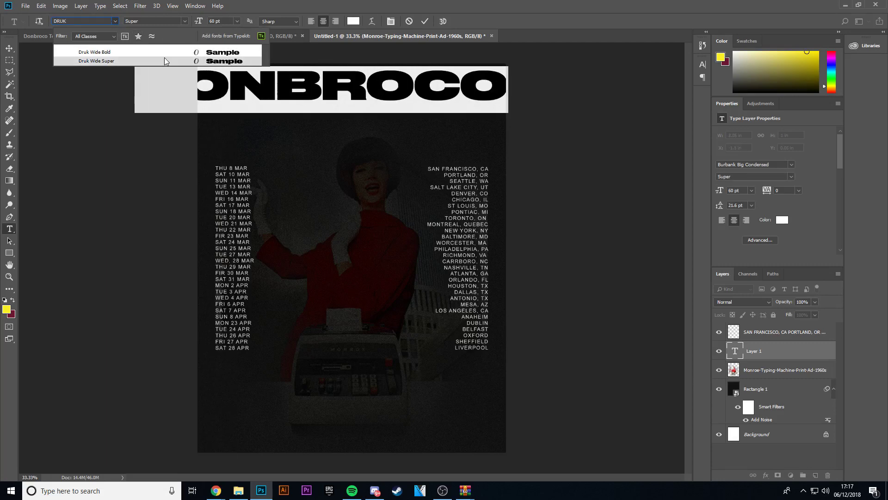
click(162, 59)
Scale the DONBROCO title down to about 43.64 pt so it spans the date columns, and centre it near the poster's top.
click(7, 47)
drag(445, 85, 452, 99)
key(ctrl+t)
drag(515, 80, 482, 85)
drag(434, 104, 474, 99)
drag(521, 79, 468, 97)
key(Return)
key(ctrl+t)
drag(408, 101, 389, 104)
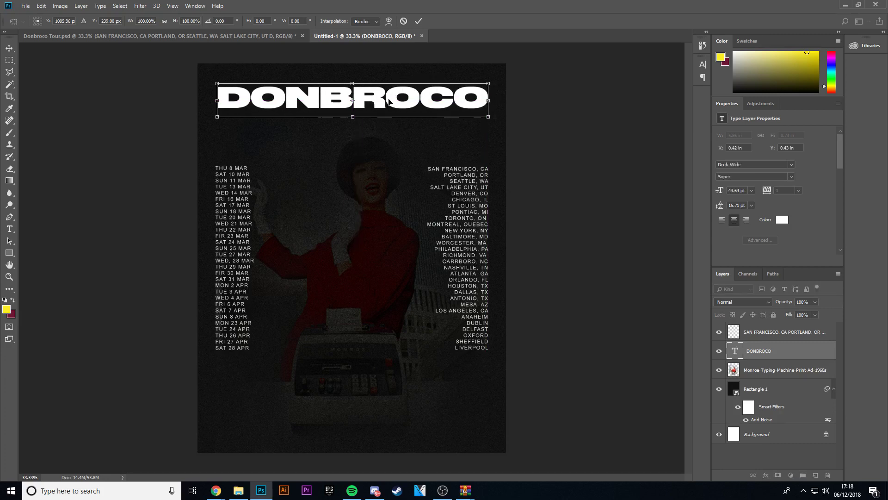
key(Return)
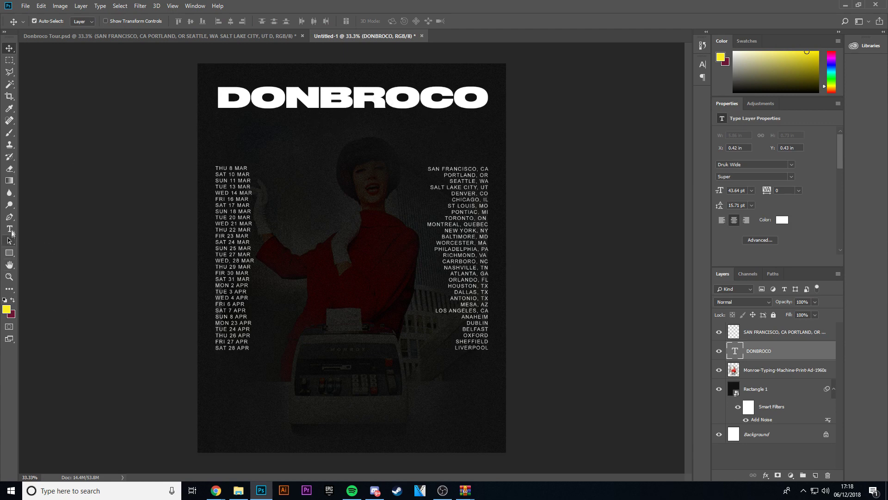
Duplicate the DONBROCO title, move the copy directly below it and replace its text with TECHNOLOGY TOUR.
key(ctrl+j)
drag(365, 103, 364, 134)
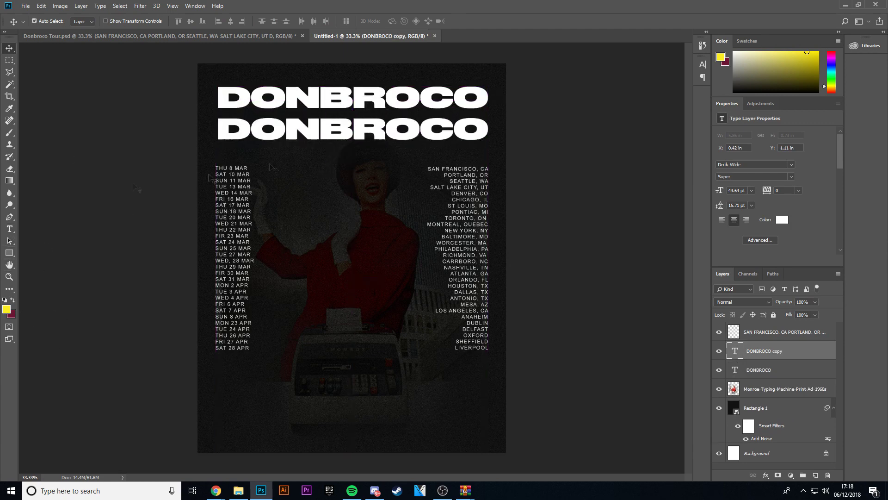
click(9, 228)
key(Return)
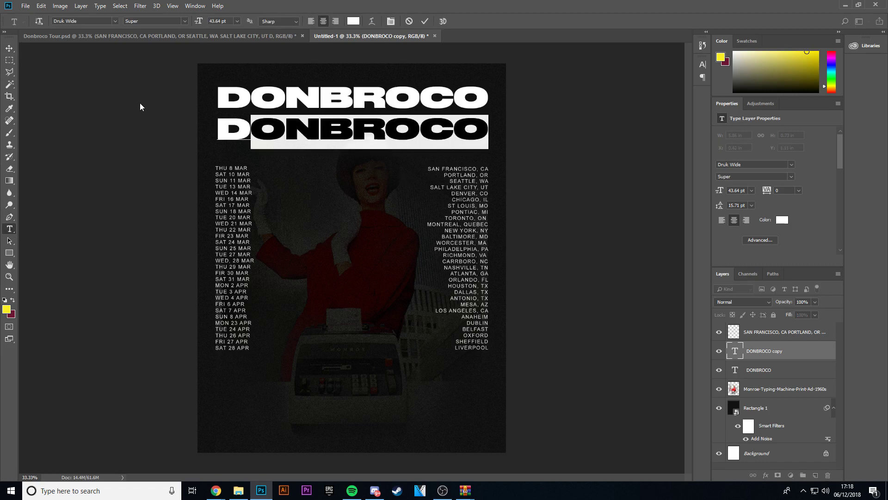
text(TECHNOLOGY)
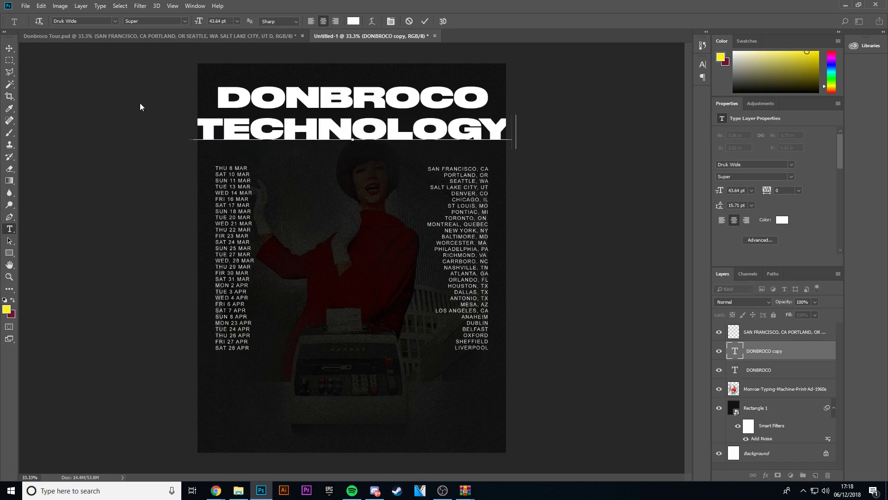
text( TO)
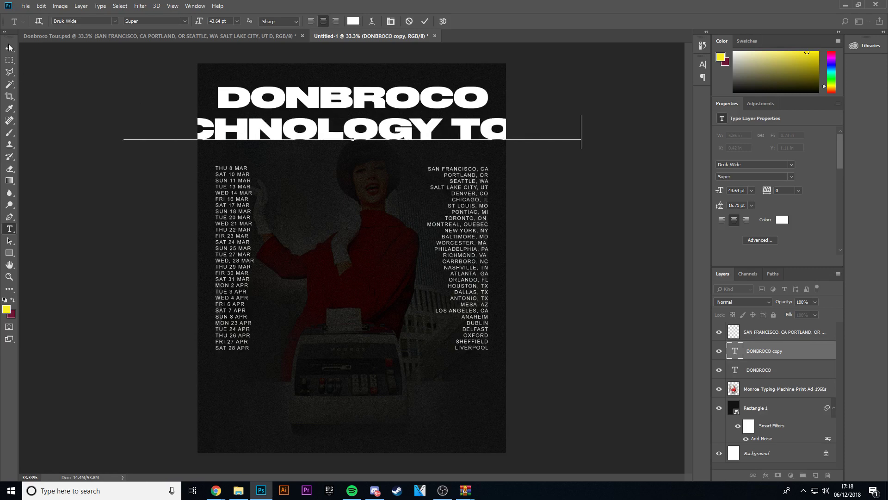
Scale the TECHNOLOGY TOUR line to 58.40% to roughly match the DONBROCO width and move it up close beneath the title.
key(ctrl+Return)
key(ctrl+t)
drag(582, 112, 486, 118)
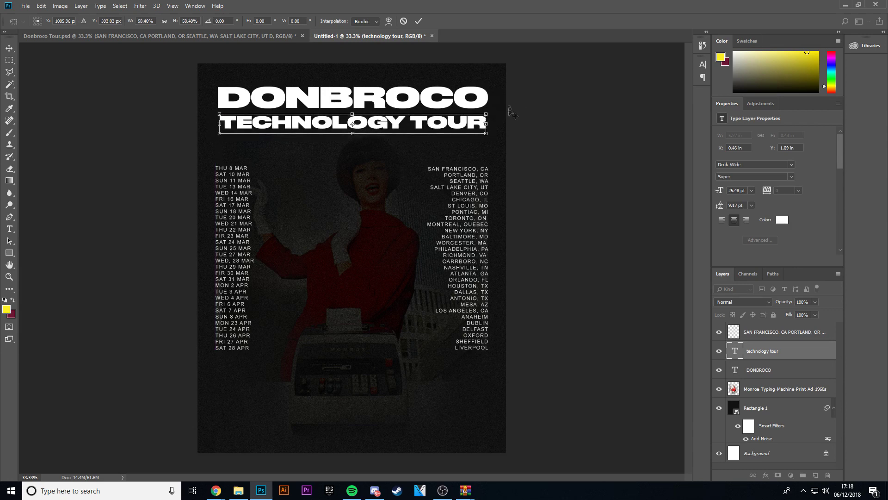
key(Return)
key(Up)
key(Up)
key(Up)
key(Up)
key(Up)
key(Up)
key(Up)
key(Up)
key(Up)
key(Up)
key(Up)
key(Up)
key(Up)
key(Up)
key(Up)
key(Up)
key(Up)
key(Up)
key(Up)
key(Up)
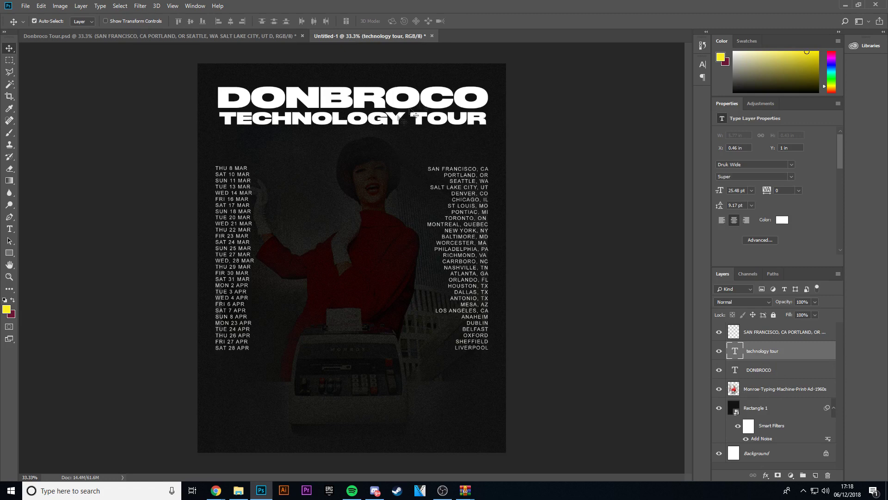
click(421, 97)
ctrl+click(768, 352)
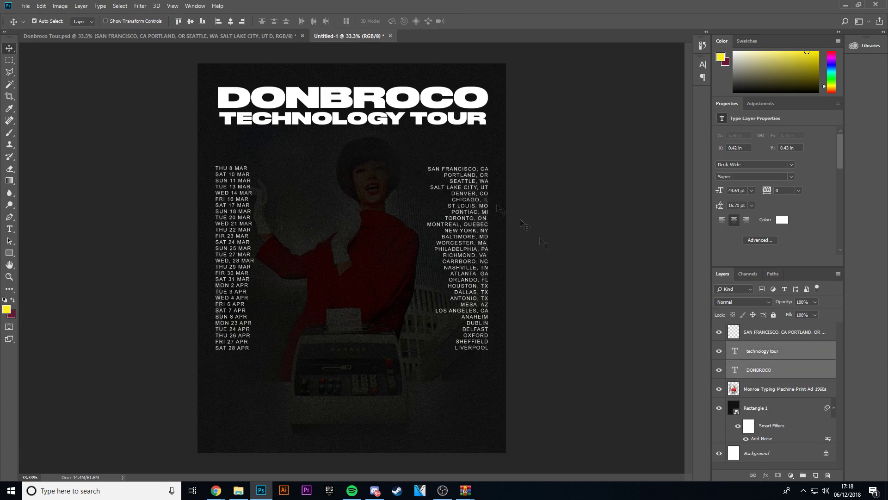
click(605, 273)
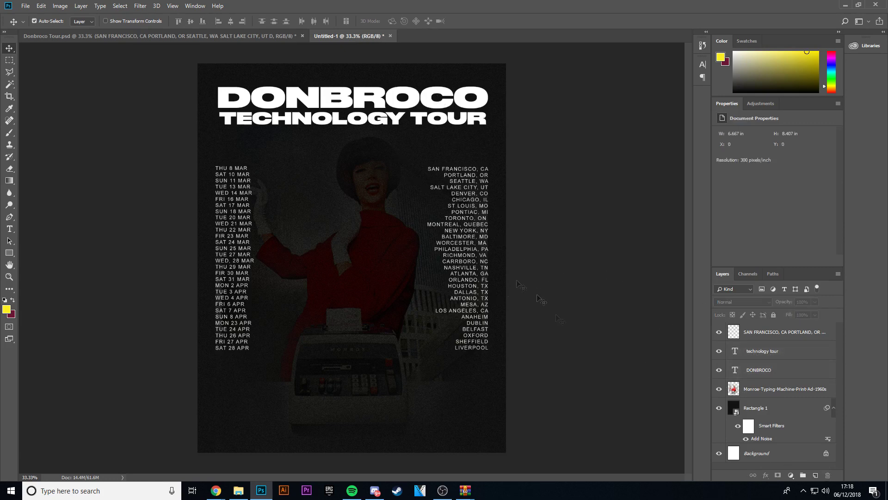
Place a fresh copy of the Monroe-Typing-Machine-Print-Ad-1960s image from its folder on top of the poster.
click(236, 492)
mouse_move(217, 492)
click(235, 450)
drag(55, 472, 362, 342)
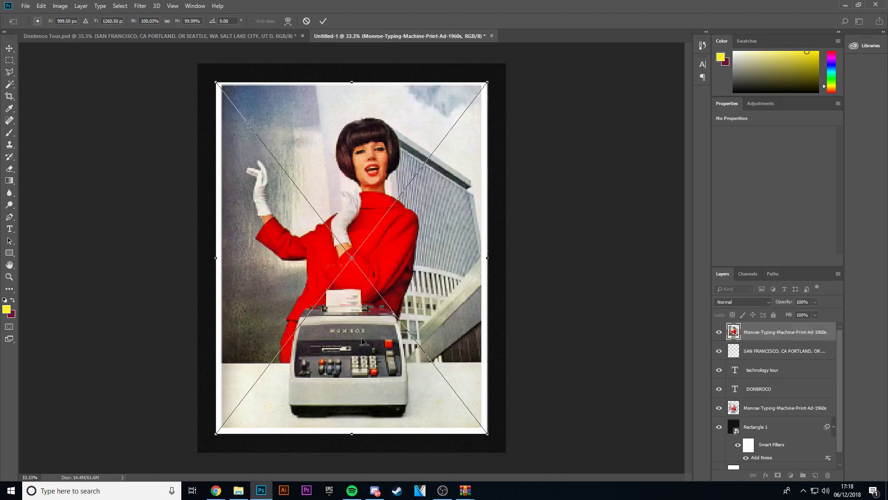
key(Return)
Sample a dark red from the woman's jacket as the foreground colour and hide the newly placed ad.
click(9, 108)
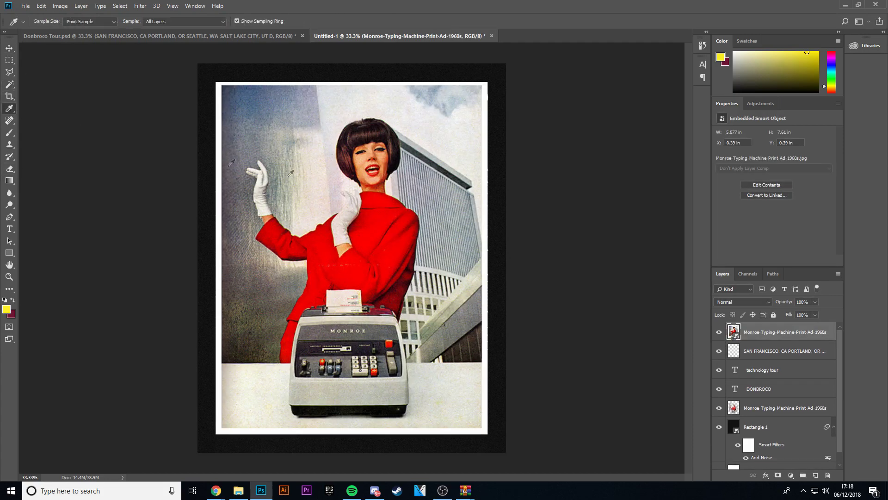
click(382, 243)
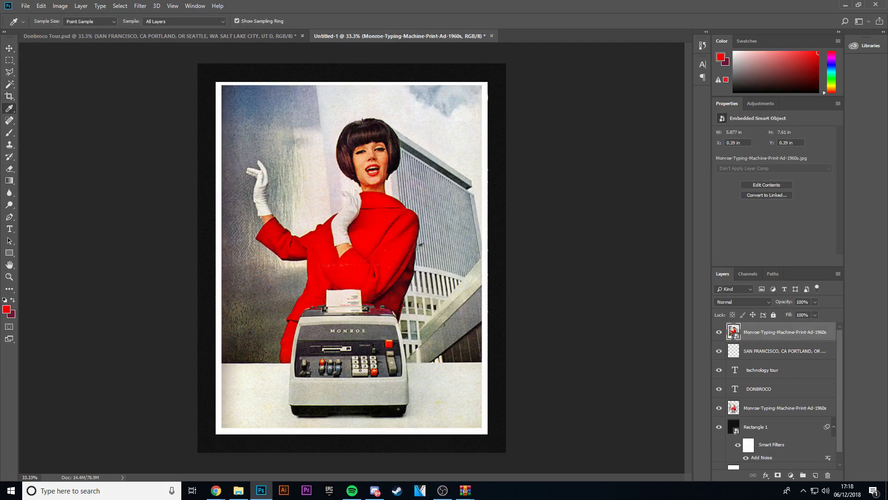
click(387, 295)
click(718, 332)
Draw a dark red bar of about 1699 x 43 px between the title lines and the tour dates, and centre it horizontally.
click(10, 253)
drag(221, 141, 483, 147)
key(ctrl+t)
drag(366, 145, 363, 145)
key(Return)
Widen the red bar to about 1769 px so its ends line up with the outer edges of the date columns.
key(ctrl+plus)
key(ctrl+plus)
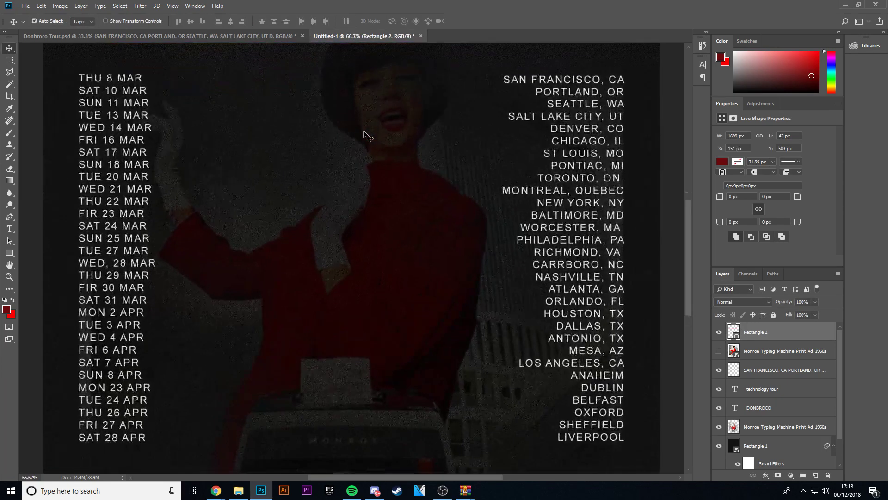
scroll(331, 174, up, 4)
key(ctrl+t)
click(447, 187)
key(ctrl+t)
drag(623, 164, 627, 164)
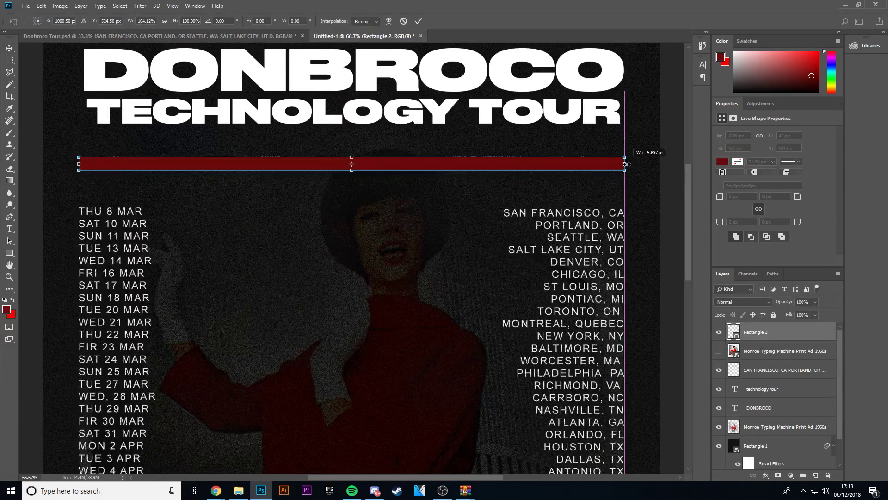
key(Return)
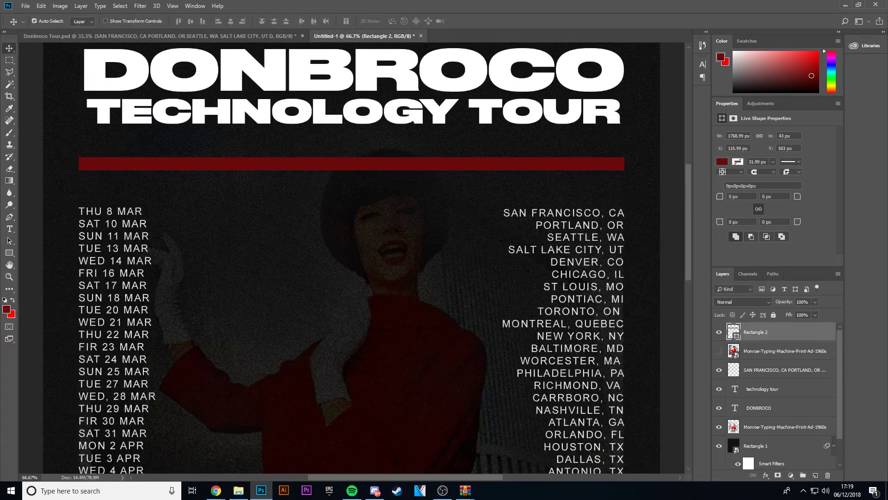
Nudge the tour dates layer so its columns line up with the ends of the red bar.
click(111, 210)
key(ctrl+t)
drag(354, 289, 352, 288)
key(Return)
Fine-tune the positions of the DONBROCO title and the TECHNOLOGY TOUR line so they are centred and closely stacked.
click(404, 84)
key(ctrl+t)
drag(405, 83, 410, 78)
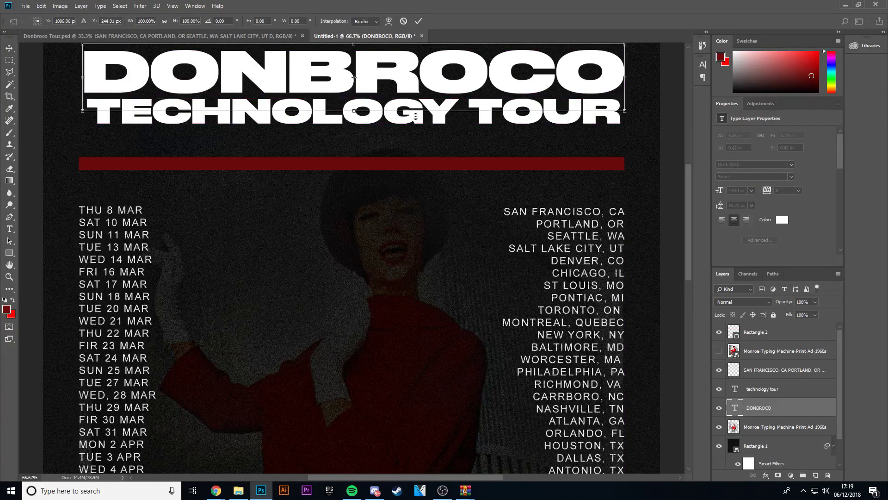
key(Return)
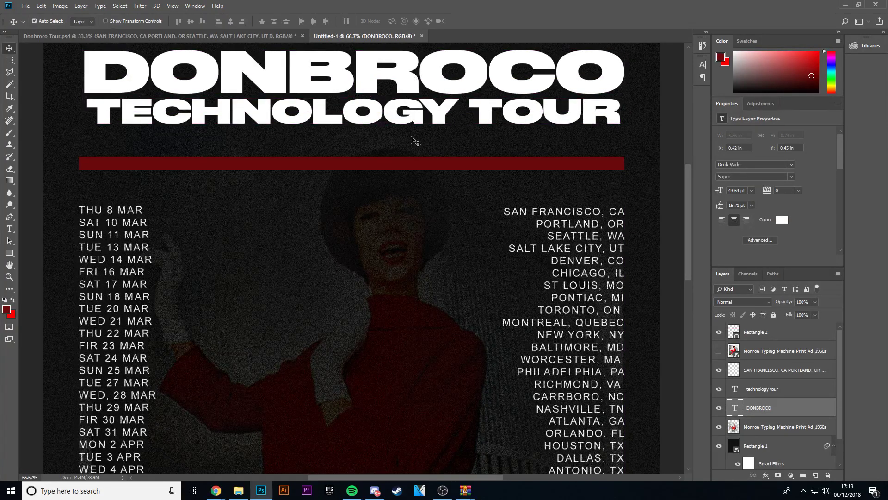
click(451, 108)
key(ctrl+t)
drag(432, 111, 429, 111)
key(Return)
key(Down)
key(Down)
key(Down)
key(Down)
key(Down)
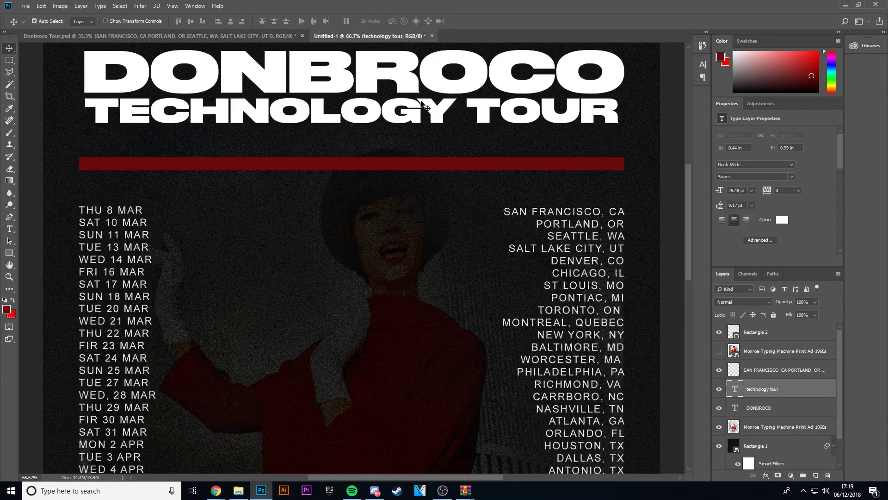
Move the red bar up close beneath TECHNOLOGY TOUR and bring the tour dates up just below the bar.
click(304, 167)
drag(305, 170, 309, 145)
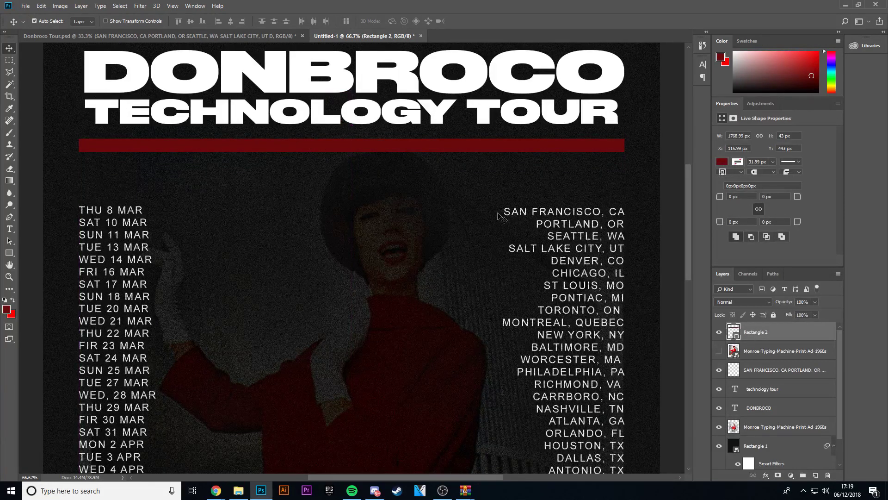
click(513, 216)
key(ctrl+t)
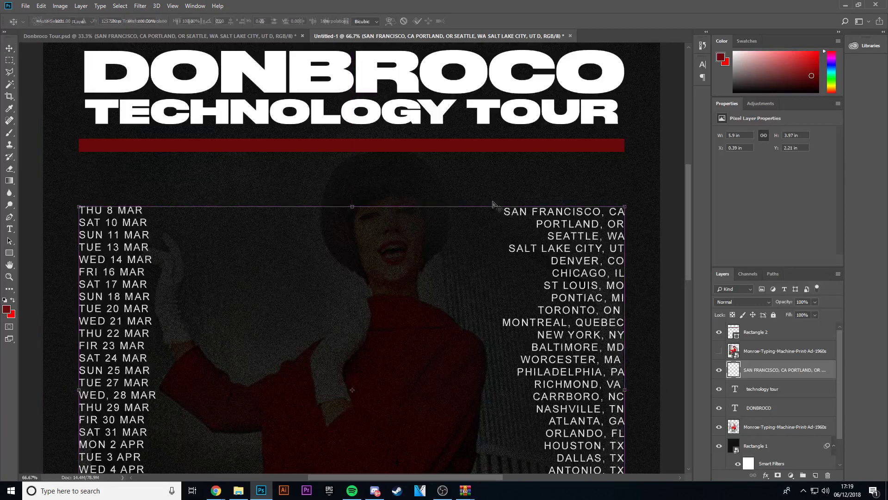
drag(516, 222, 554, 173)
key(Return)
Try a linear dark-red-to-red gradient with a white midpoint at a 74° angle as the bar's fill.
click(220, 144)
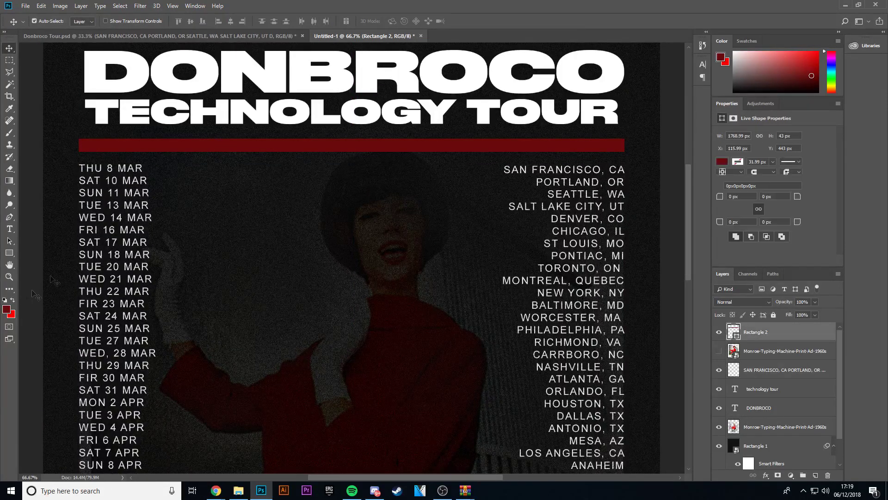
click(9, 254)
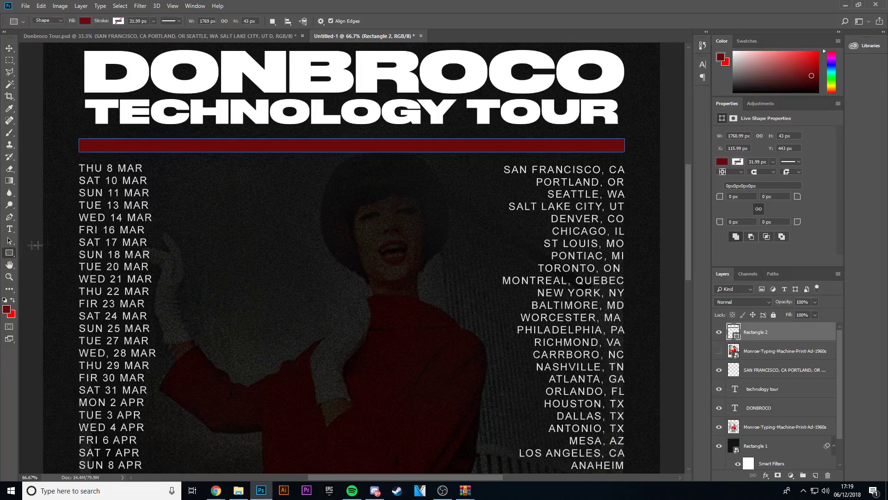
click(84, 21)
click(80, 40)
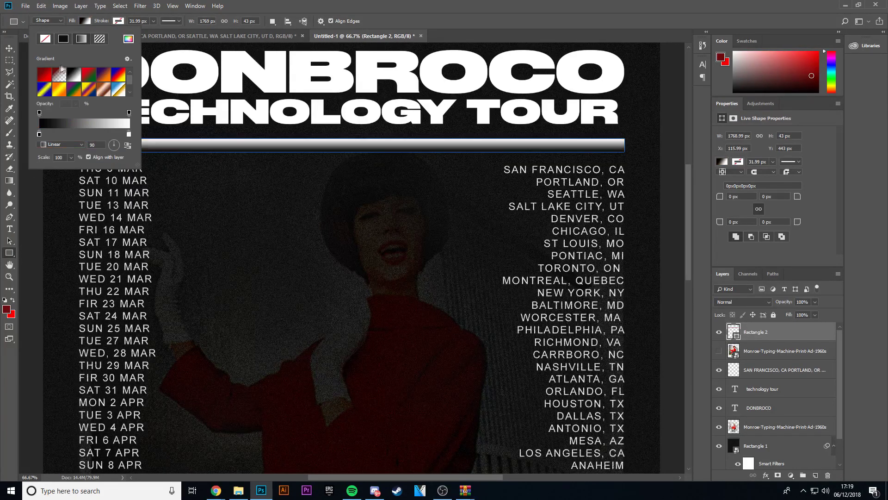
click(45, 75)
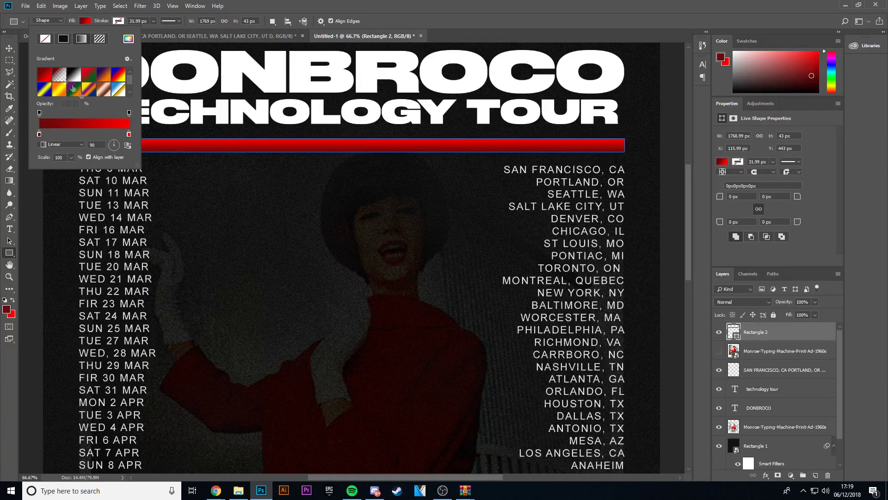
click(67, 145)
click(61, 173)
click(66, 145)
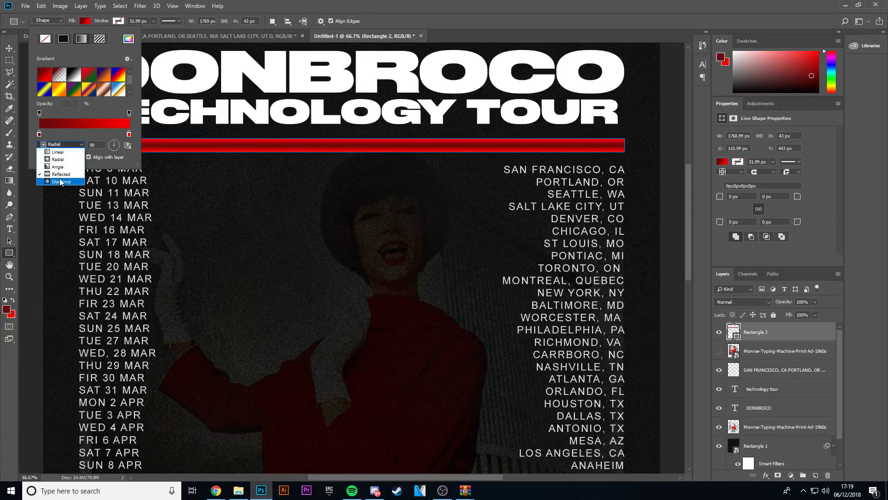
click(60, 150)
drag(114, 145, 86, 134)
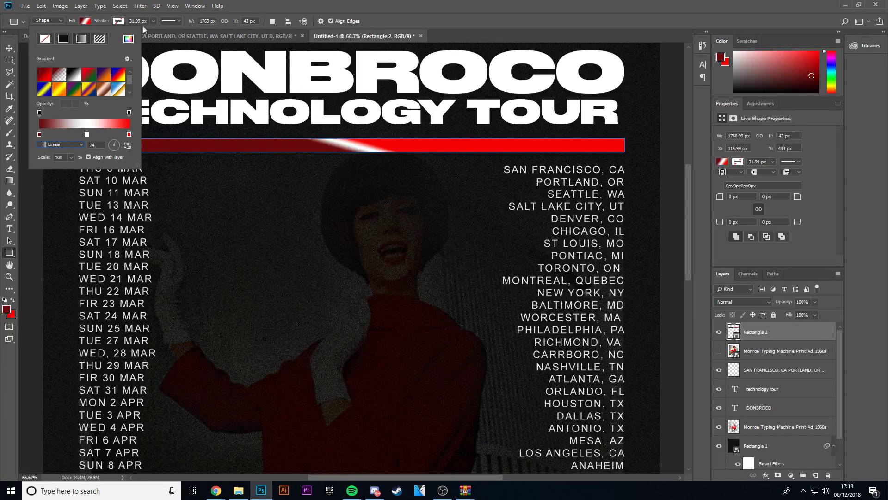
Remove the bar's gradient fill and set it back to the recently used solid dark red.
click(46, 38)
click(131, 134)
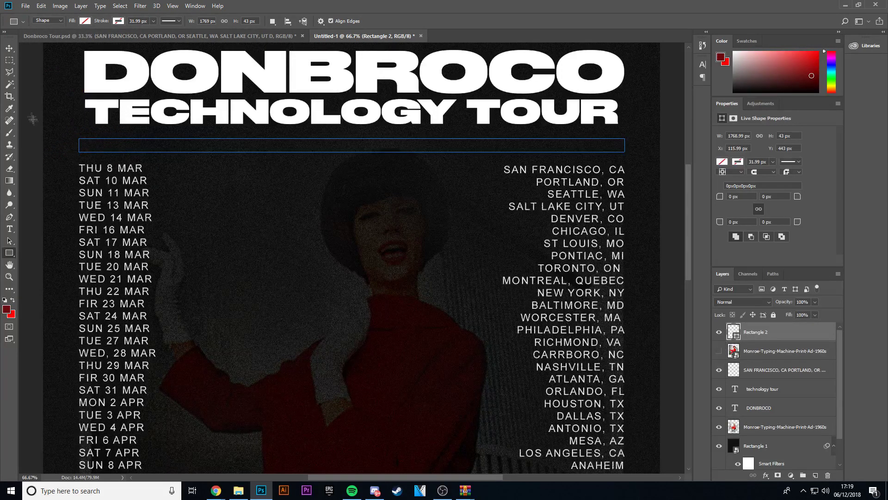
click(85, 21)
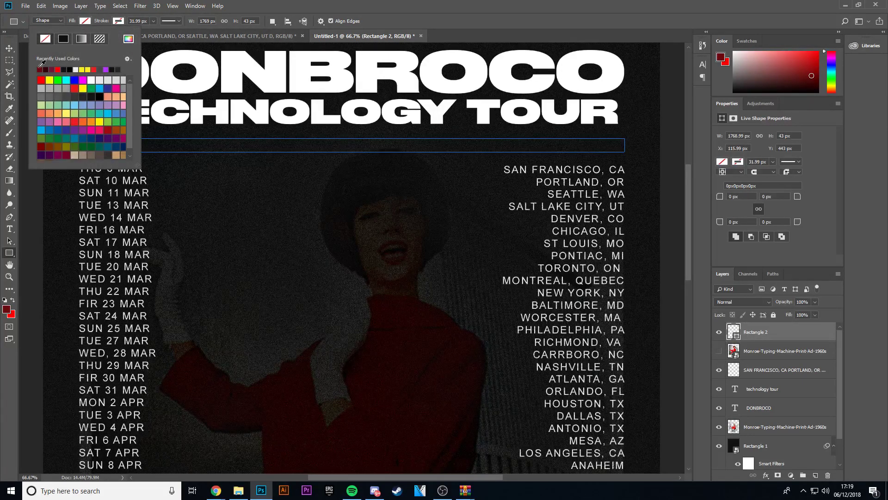
click(46, 70)
Add an empty layer above the red bar and clip it to the bar.
click(816, 476)
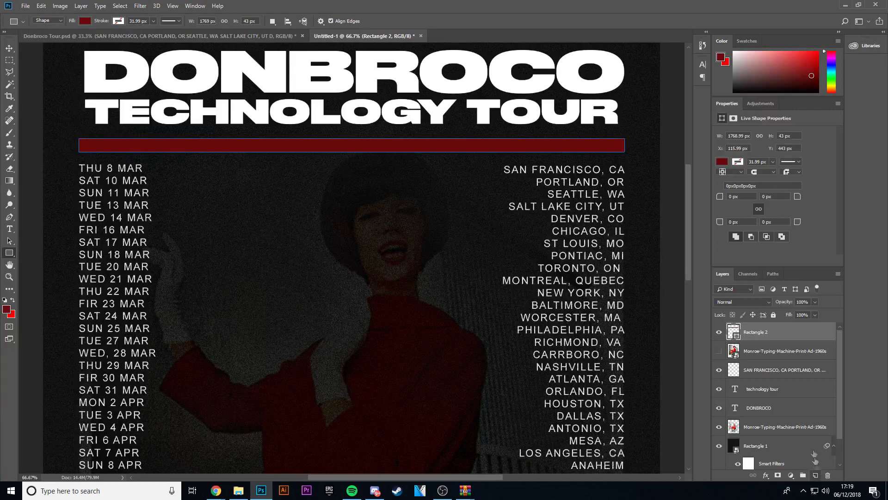
right_click(785, 331)
click(809, 341)
click(817, 475)
right_click(787, 331)
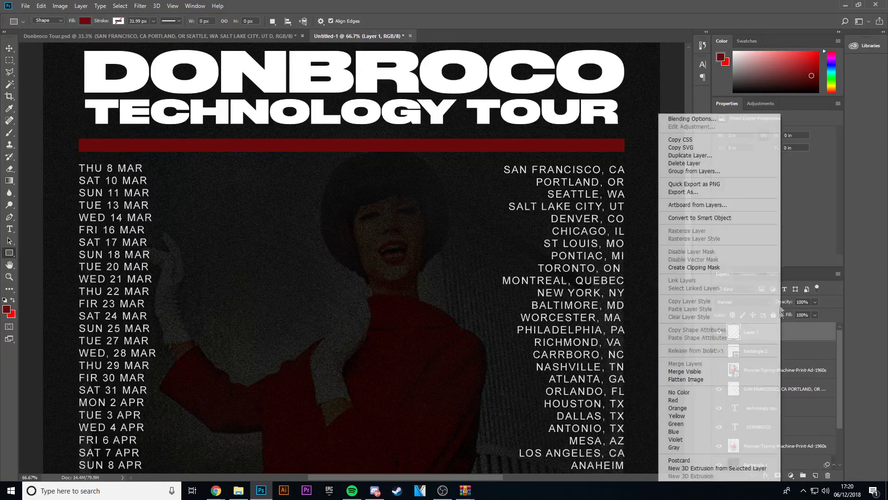
click(706, 268)
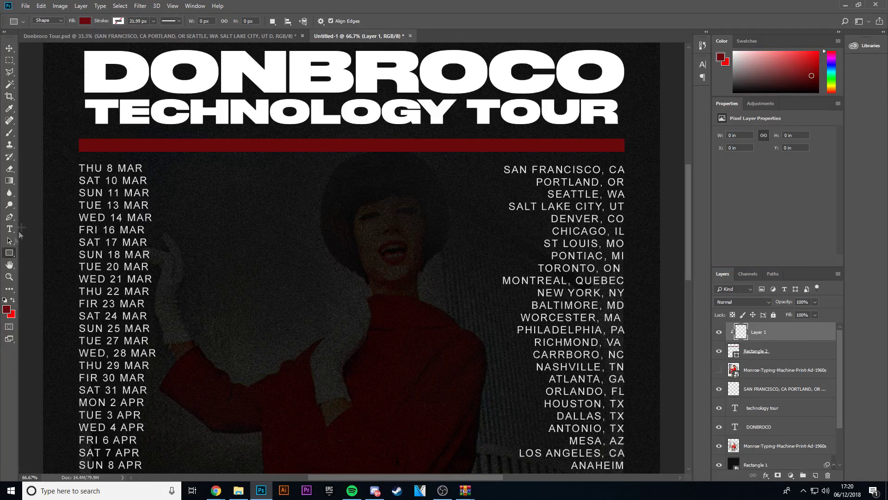
Apply a linear gradient on the clipped layer so the bar runs from bright red at its left end to dark red at its right.
right_click(8, 258)
click(10, 168)
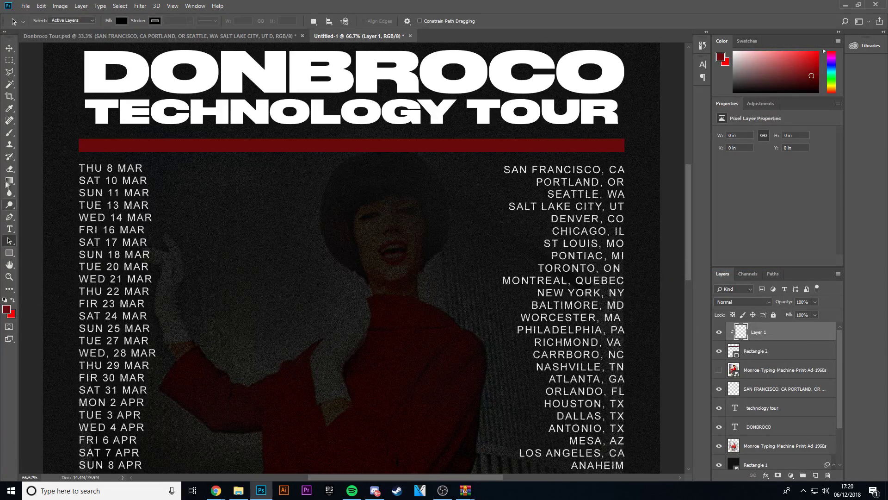
click(9, 180)
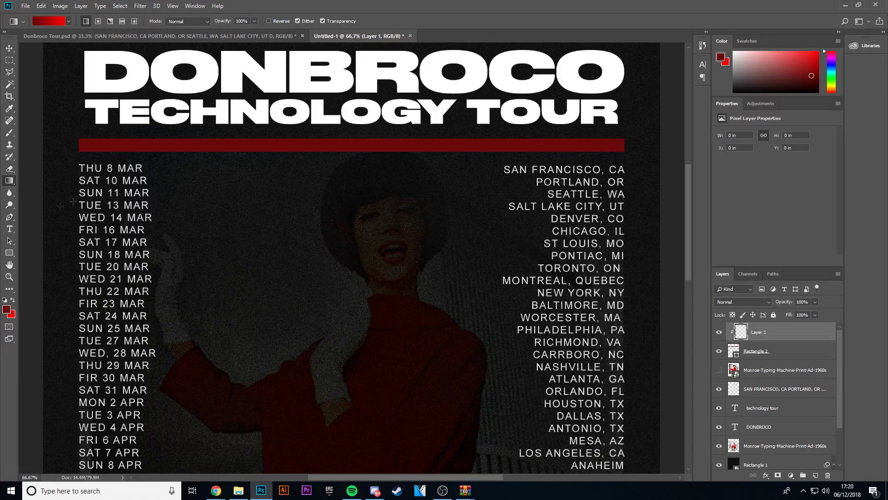
drag(169, 175, 574, 77)
key(ctrl+z)
drag(596, 143, 213, 134)
key(ctrl+z)
drag(522, 141, 69, 134)
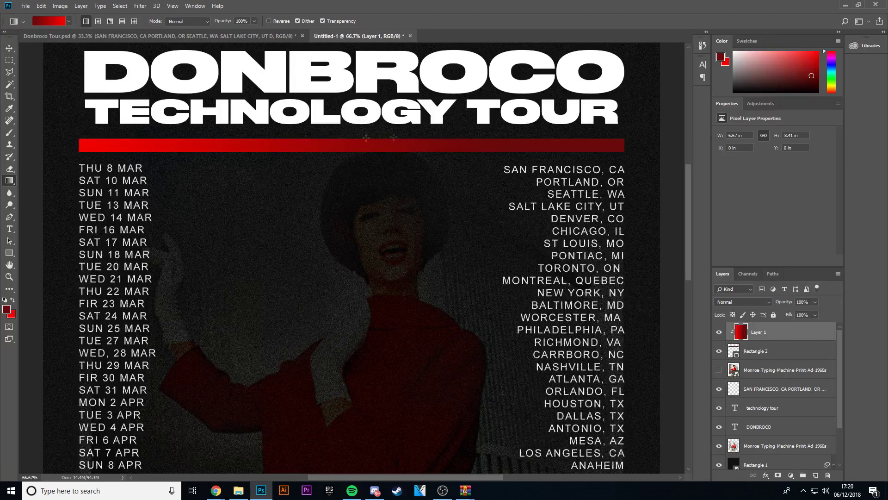
key(ctrl+z)
drag(527, 158, 74, 145)
click(7, 47)
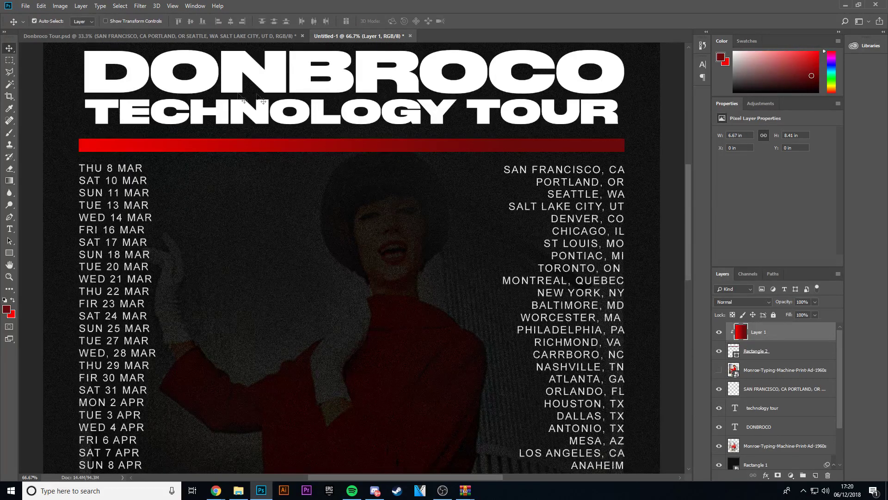
Merge the gradient layer with the bar and add uniform, monochromatic noise to the merged bar.
right_click(785, 347)
click(684, 363)
click(140, 5)
click(152, 13)
key(ctrl+z)
click(140, 6)
mouse_move(153, 137)
click(270, 137)
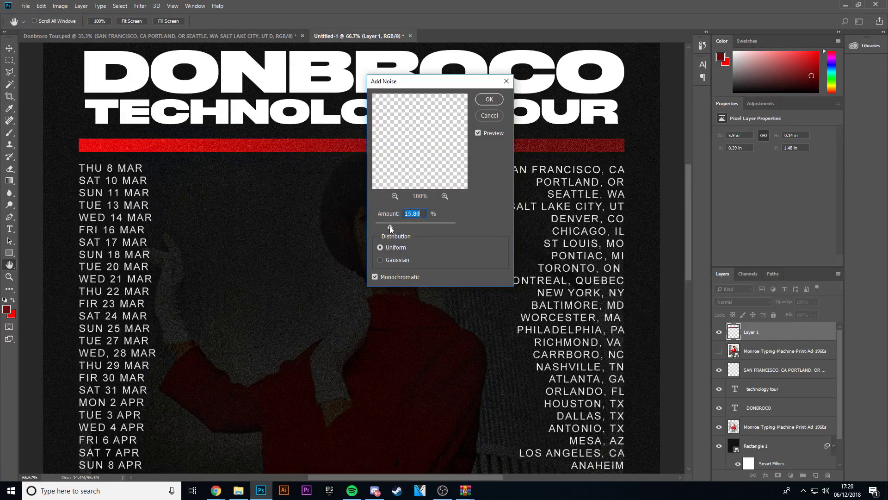
click(489, 99)
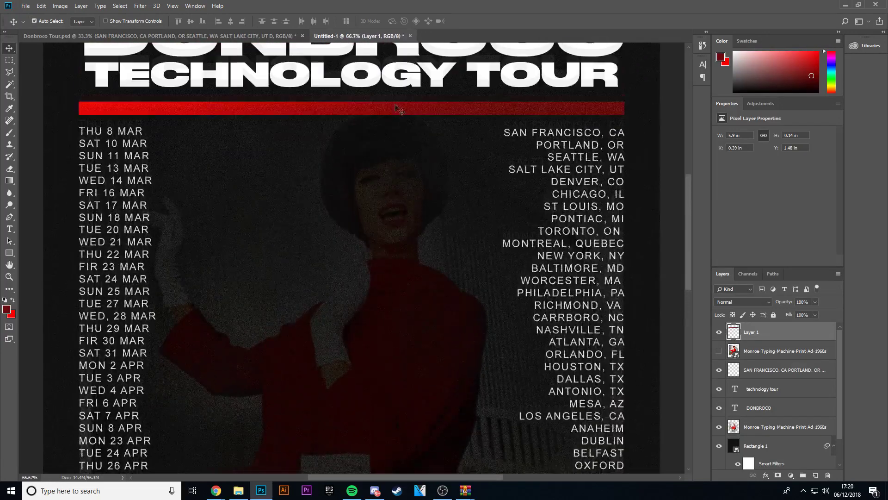
Give the DONBROCO title a 4 px white stroke positioned inside.
scroll(396, 108, up, 3)
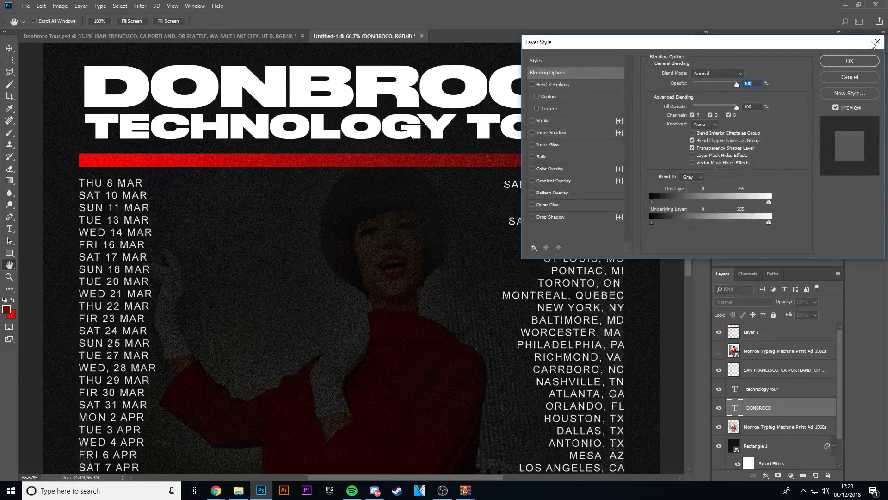
click(872, 43)
click(543, 120)
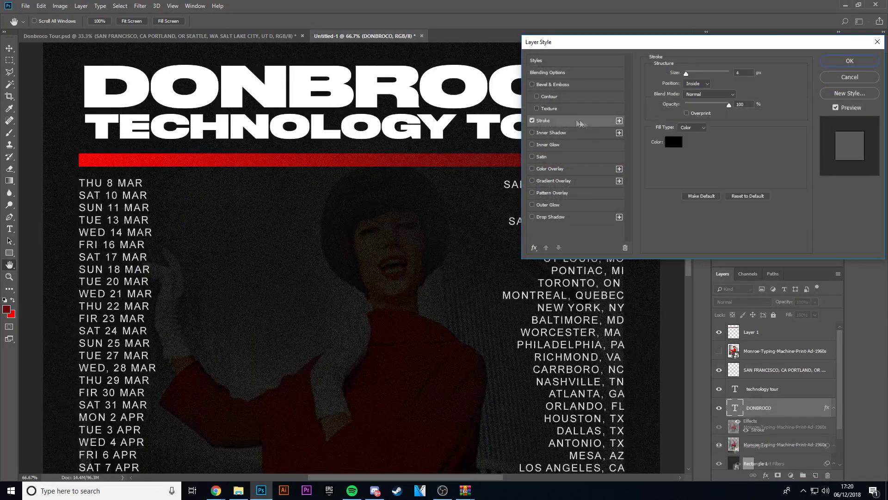
click(671, 144)
click(556, 87)
click(768, 84)
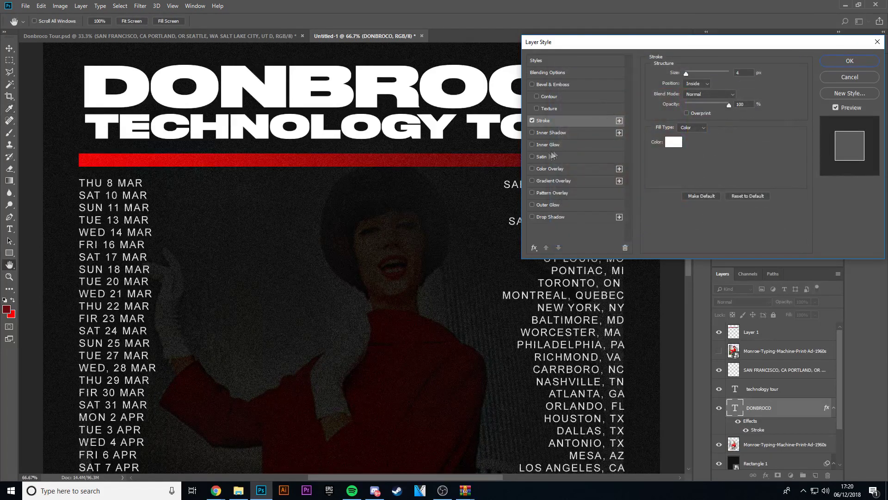
Apply a black colour overlay to the DONBROCO title.
click(541, 169)
click(745, 76)
drag(584, 159, 555, 205)
click(761, 84)
key(Return)
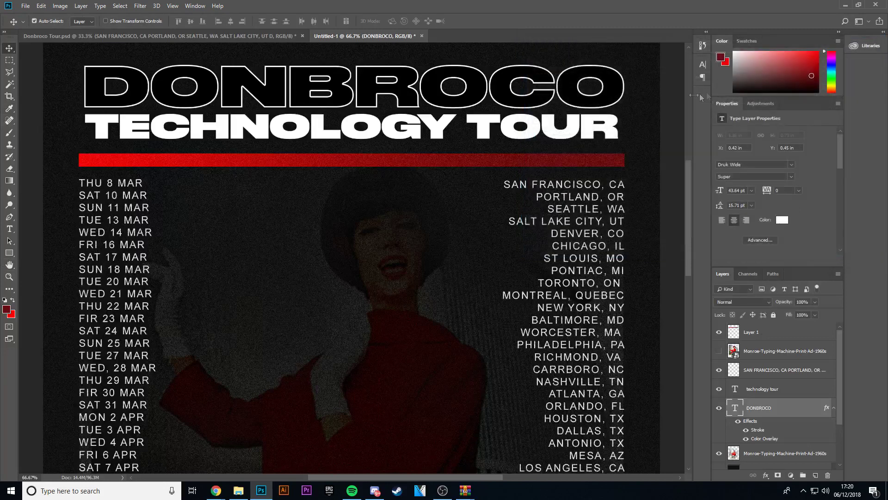
Rasterize the DONBROCO title together with its layer style.
click(719, 350)
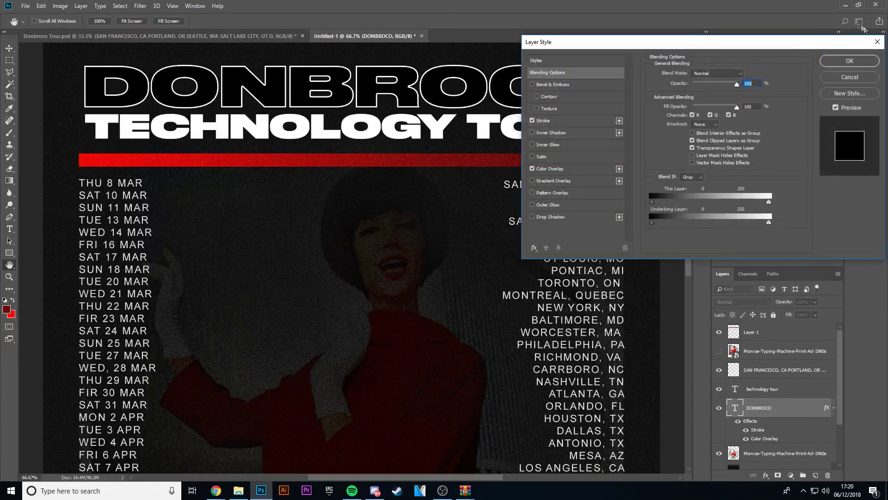
click(877, 42)
right_click(785, 409)
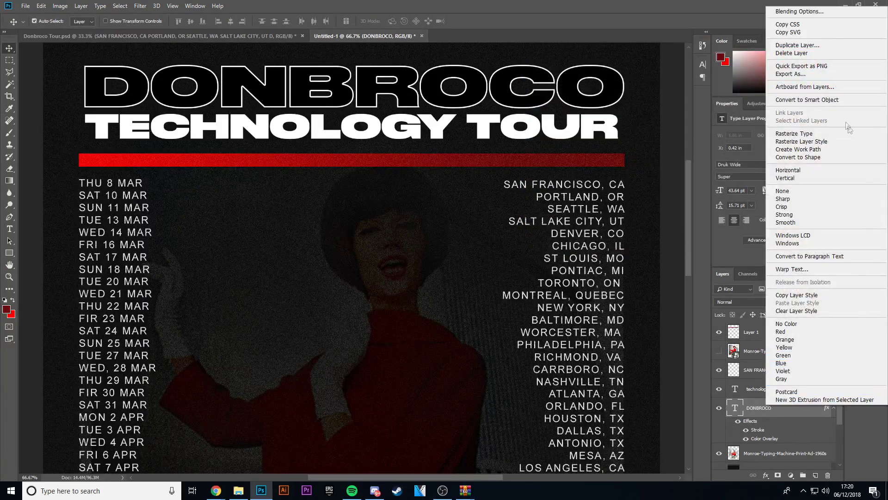
click(818, 145)
Delete the black fill inside the DONBROCO letters so only their white outlines remain, and clear the selection.
click(9, 84)
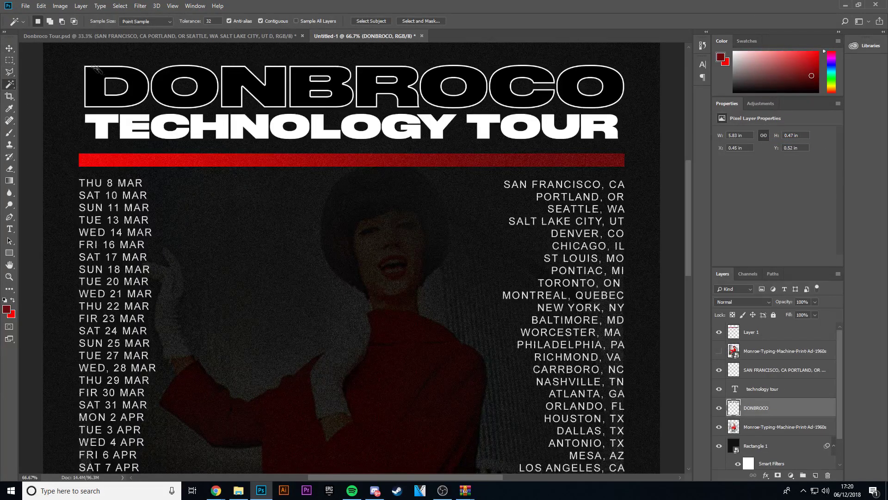
shift+click(200, 98)
shift+click(229, 94)
shift+click(361, 76)
shift+click(577, 88)
shift+click(548, 94)
right_click(813, 406)
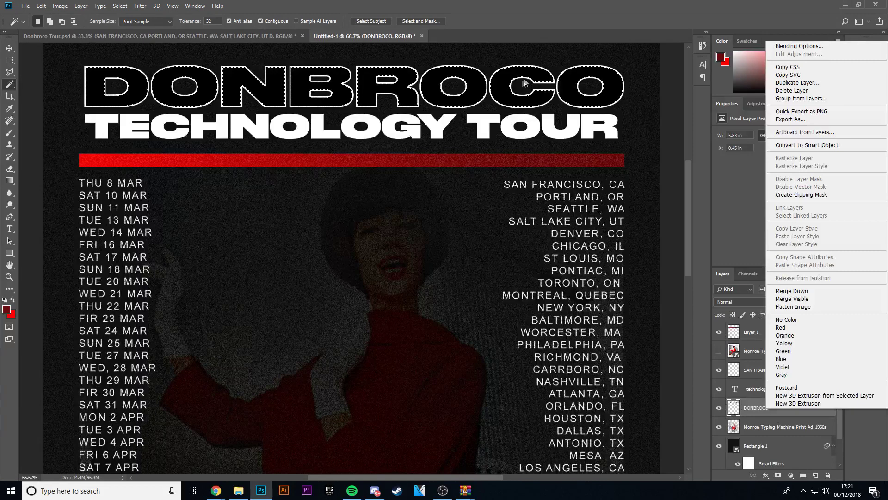
click(509, 84)
key(ctrl+d)
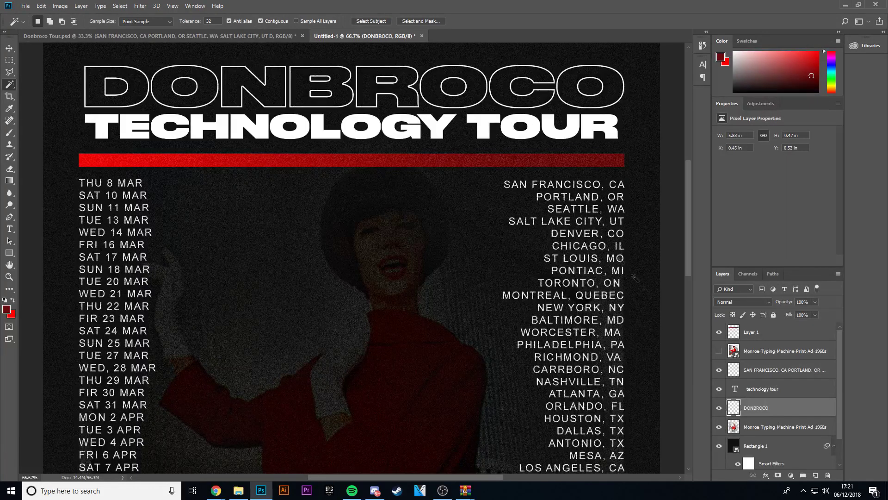
Move the faded Monroe ad image slightly further down the poster.
click(8, 48)
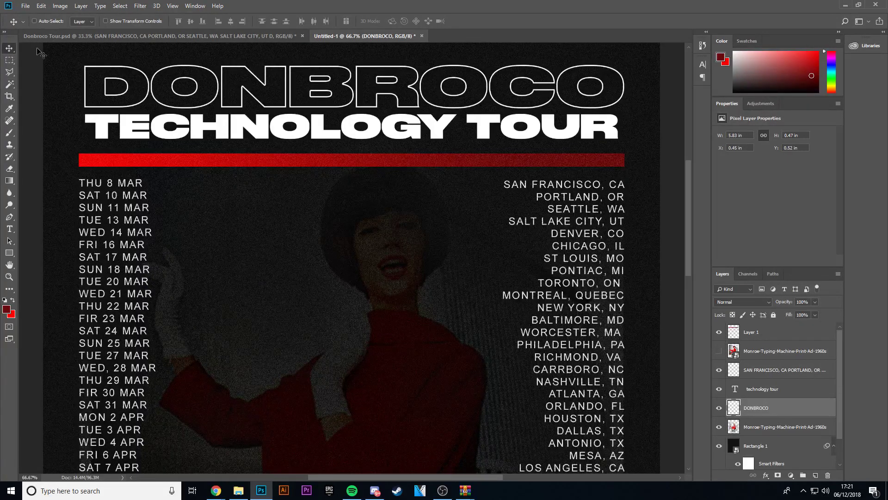
key(ctrl+minus)
key(ctrl+minus)
key(ctrl+minus)
key(ctrl+minus)
key(ctrl+minus)
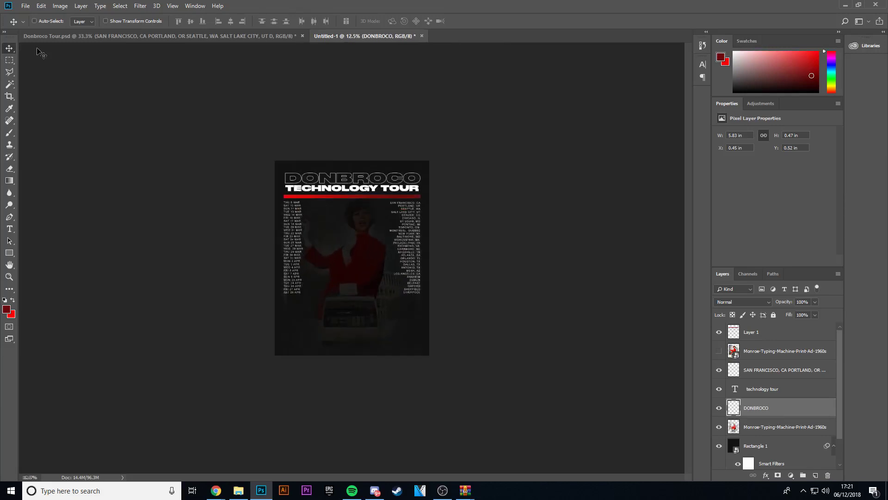
key(ctrl+plus)
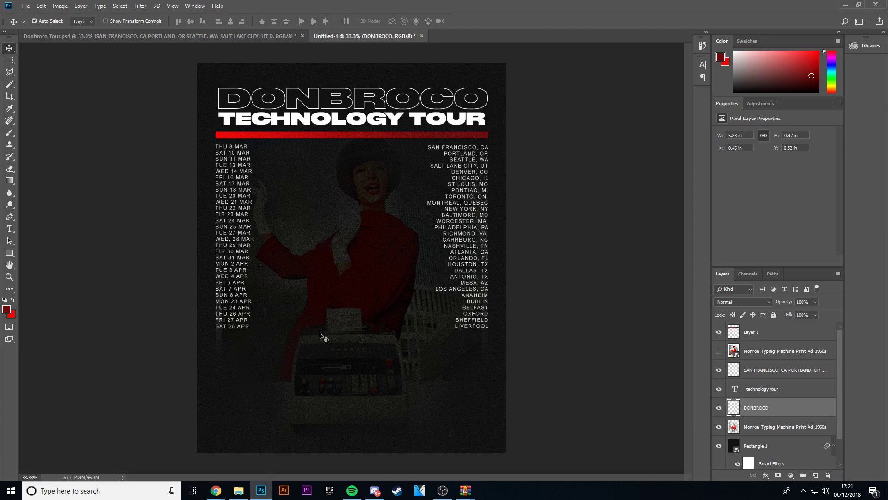
drag(377, 257, 379, 285)
Erase the typewriter and the lower part of the Monroe ad with a soft eraser, raising its opacity to 65%.
click(10, 167)
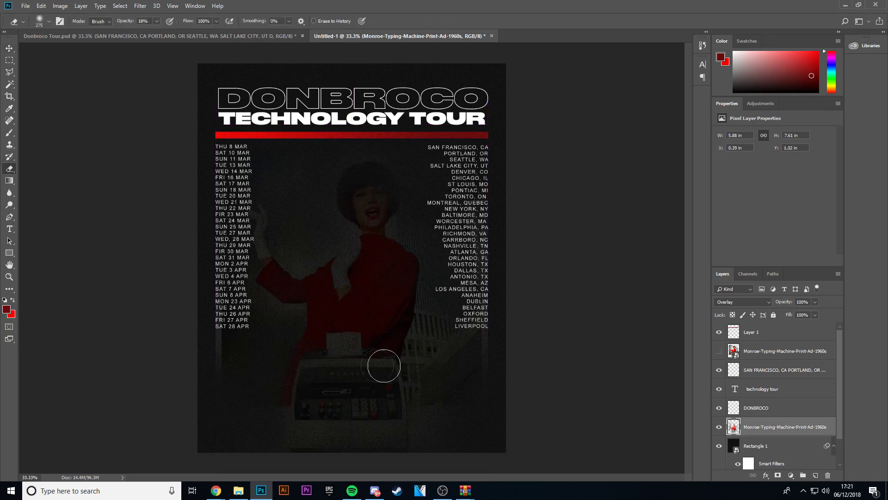
mouse_move(361, 350)
mouse_down()
mouse_move(334, 339)
mouse_move(341, 352)
mouse_move(331, 338)
mouse_move(366, 347)
mouse_move(277, 346)
mouse_move(473, 343)
mouse_move(255, 347)
mouse_move(419, 352)
mouse_move(515, 335)
mouse_move(495, 350)
mouse_move(260, 377)
mouse_move(472, 364)
mouse_move(280, 372)
mouse_move(334, 379)
mouse_move(279, 385)
mouse_move(307, 380)
mouse_move(281, 371)
mouse_up()
click(45, 18)
click(156, 23)
drag(155, 31, 178, 32)
mouse_move(291, 429)
mouse_down()
mouse_move(434, 435)
mouse_move(372, 403)
mouse_up()
mouse_move(277, 385)
mouse_down()
mouse_move(226, 385)
mouse_move(208, 343)
mouse_move(208, 303)
mouse_move(383, 396)
mouse_up()
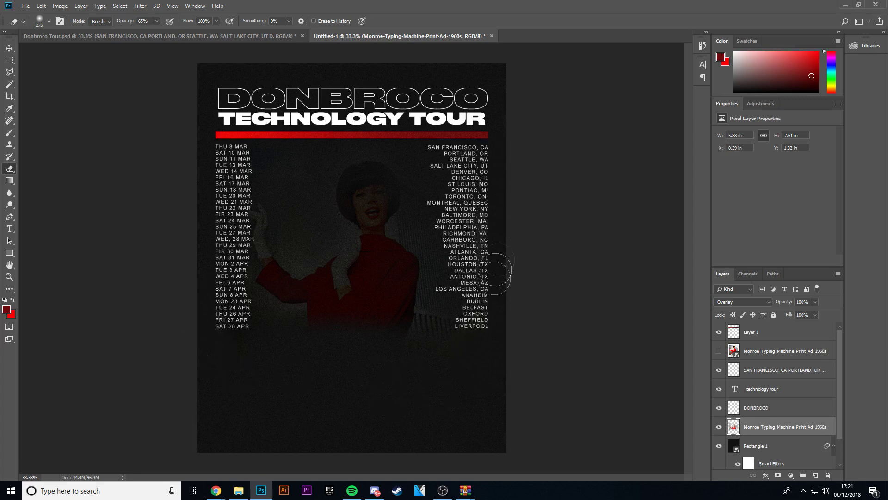
Soften the lower edge of the woman's figure with the eraser at 22% opacity.
click(156, 22)
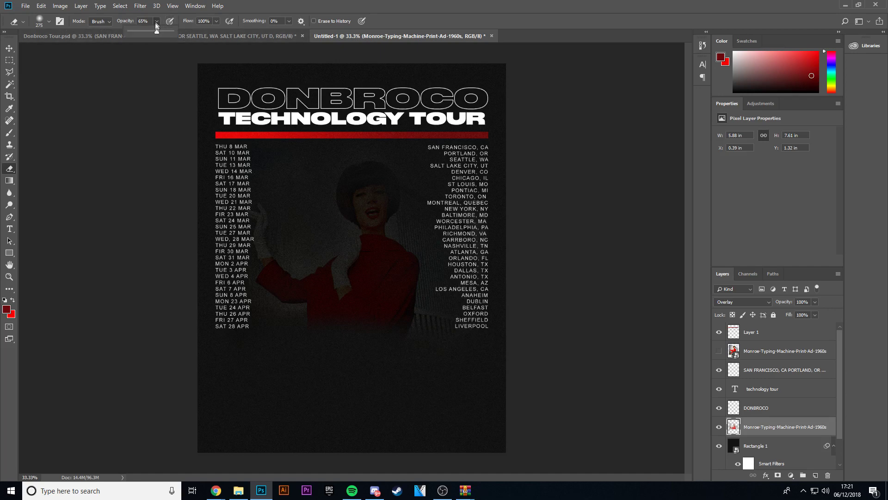
mouse_move(286, 298)
mouse_down()
mouse_move(292, 325)
mouse_move(355, 314)
mouse_move(311, 312)
mouse_move(425, 316)
mouse_move(377, 312)
mouse_move(458, 296)
mouse_move(441, 331)
mouse_up()
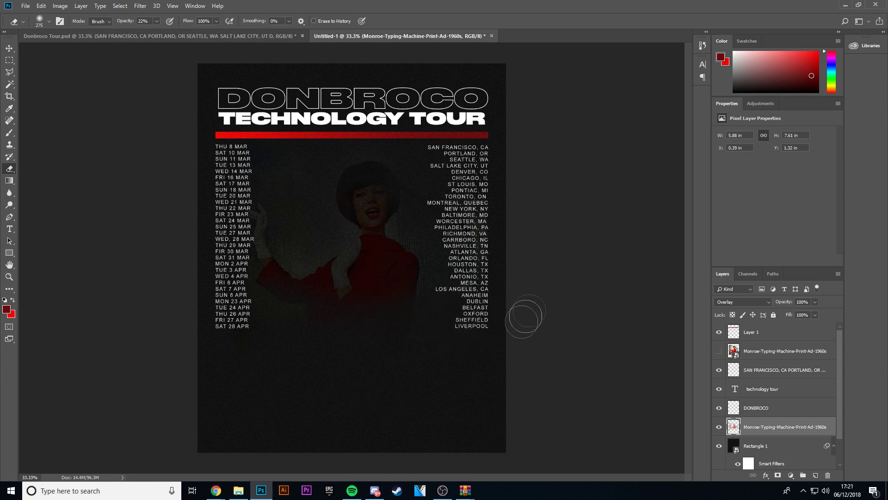
key(ctrl+minus)
key(ctrl+minus)
key(ctrl+minus)
key(ctrl+minus)
key(ctrl+plus)
key(ctrl+plus)
key(ctrl+plus)
key(ctrl+plus)
key(ctrl+plus)
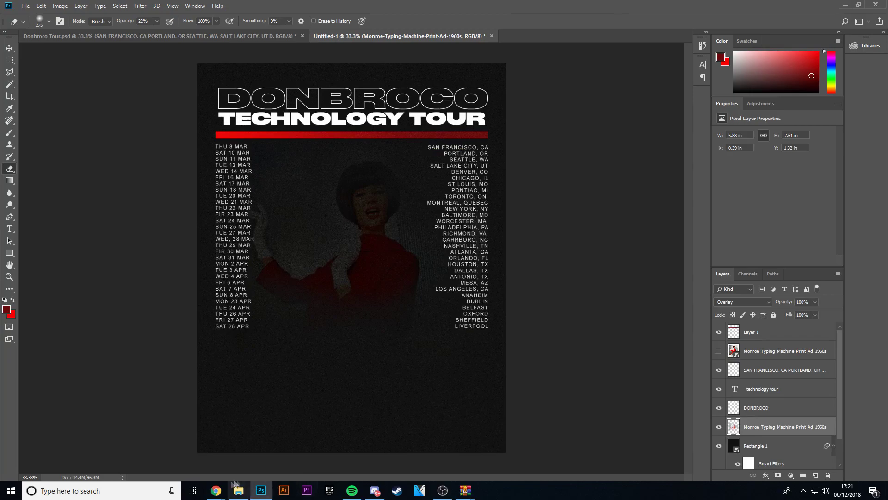
Switch to Chrome and search Google Images for "1950s car".
click(216, 491)
scroll(203, 53, up, 3)
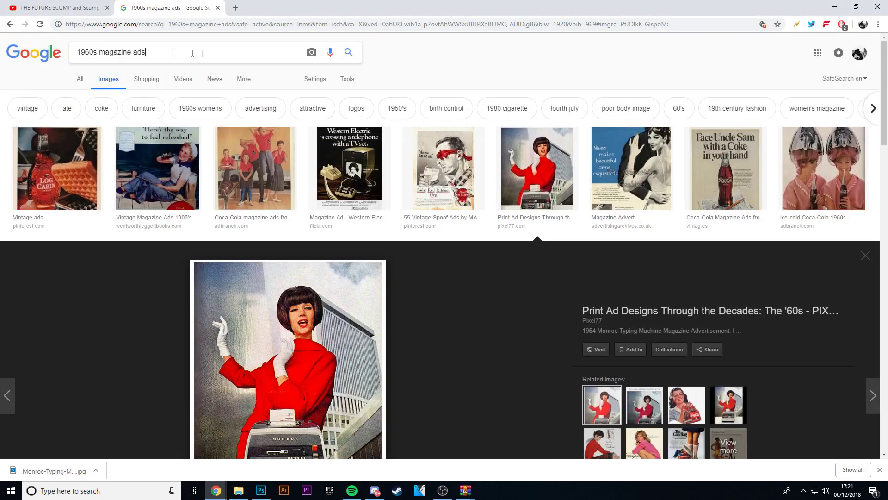
drag(203, 53, 38, 61)
text(19)
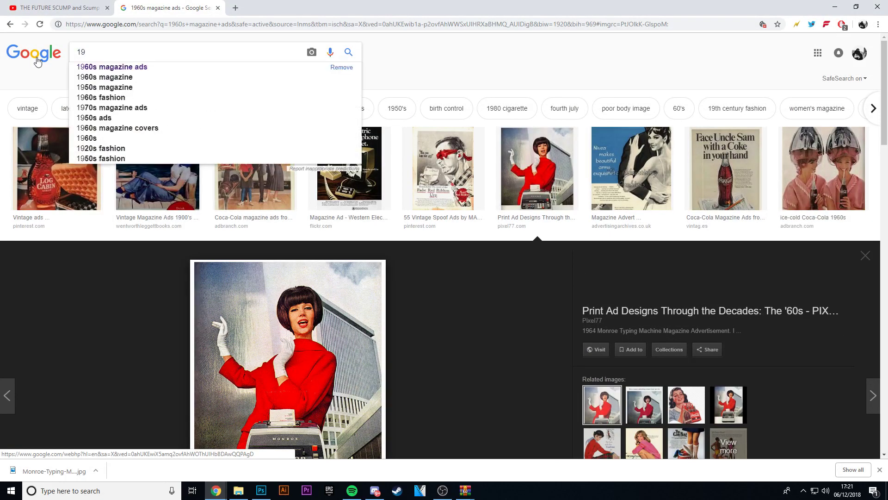
text(50s car)
key(Return)
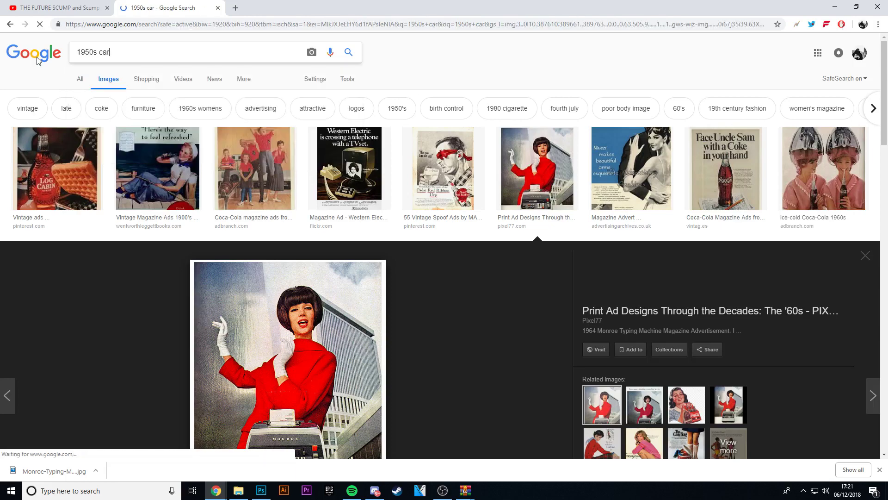
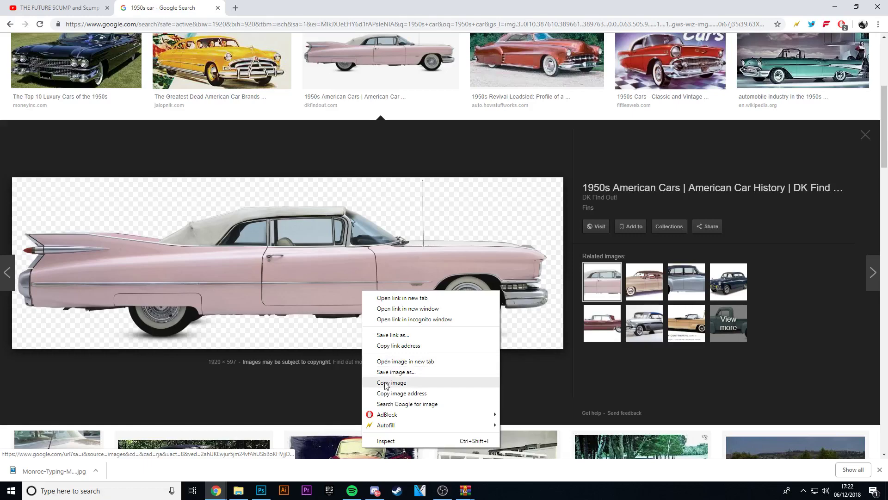
Try to save the pink convertible picture from the image results and from its DK Find Out source page.
click(366, 239)
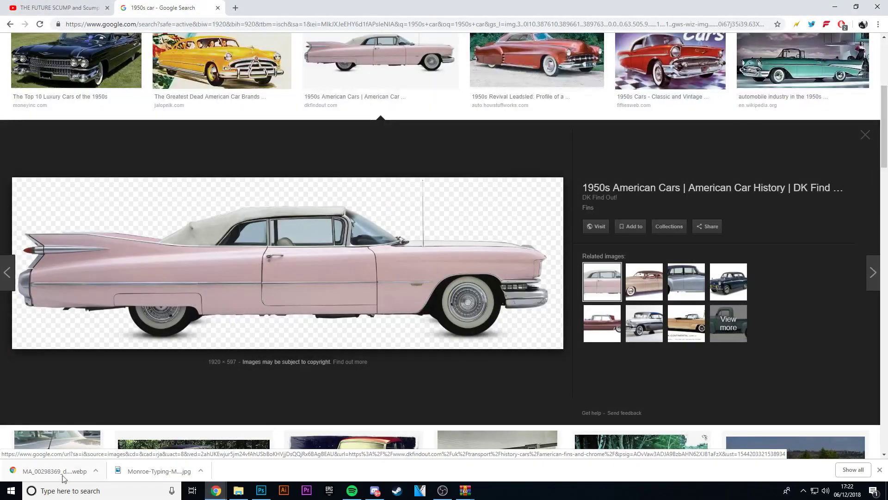
scroll(405, 218, up, 5)
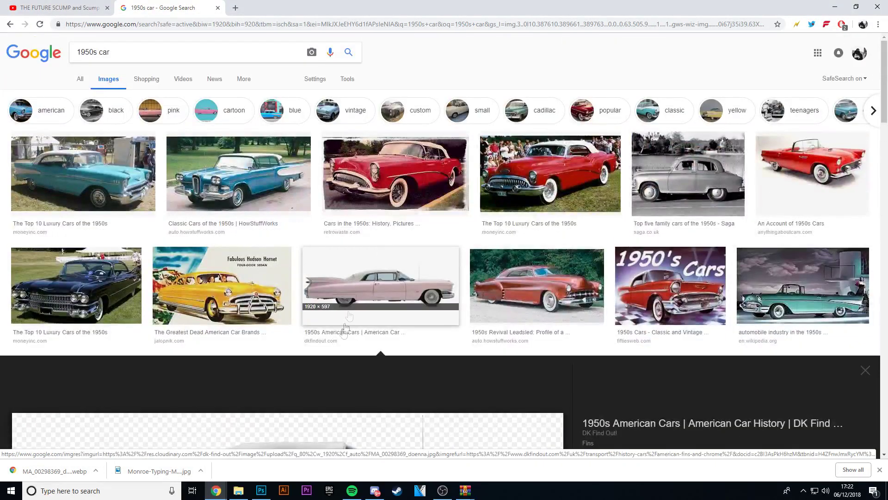
scroll(371, 259, down, 6)
click(363, 194)
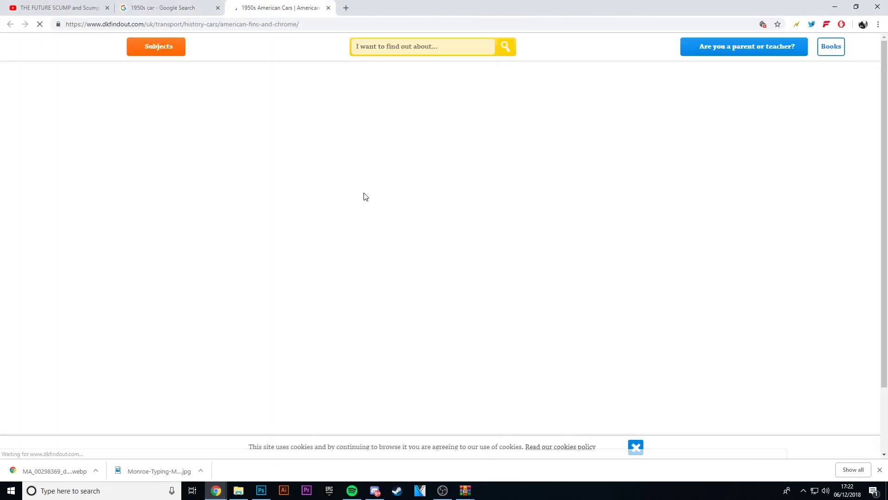
right_click(460, 255)
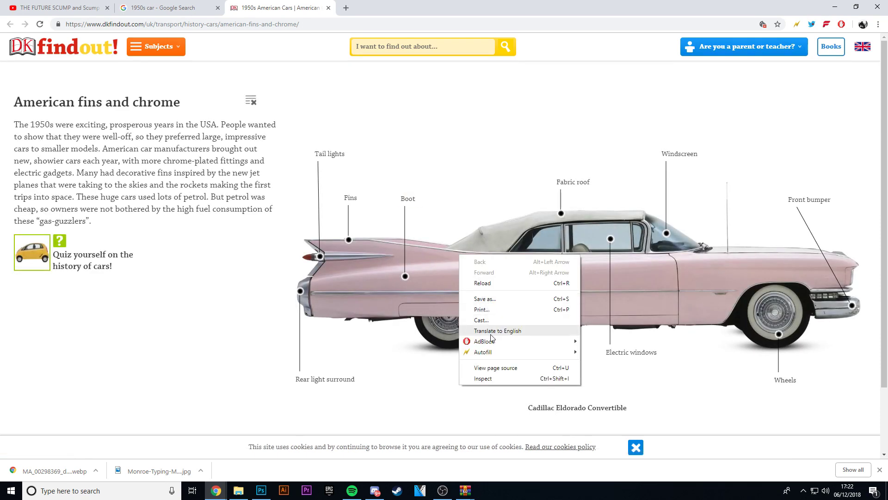
click(485, 299)
click(369, 235)
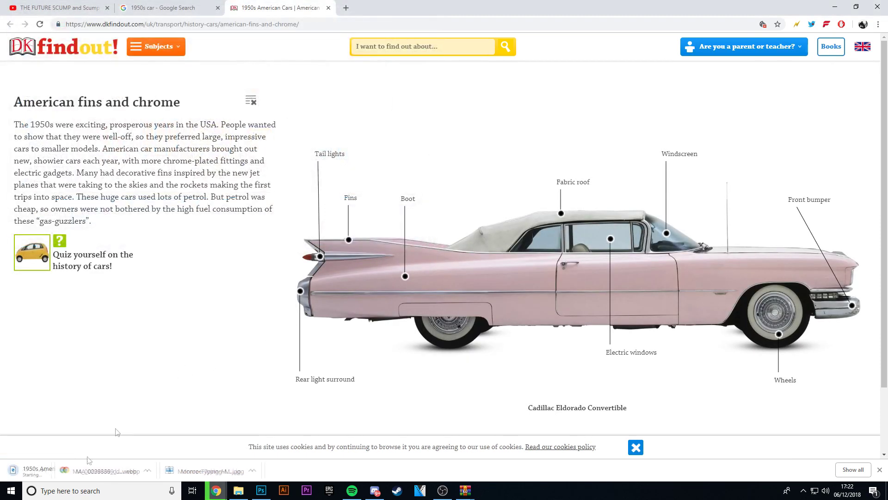
click(328, 8)
Examine the pink and white 1950s car photo and its related images for an alternative picture.
scroll(670, 144, down, 3)
scroll(669, 143, up, 2)
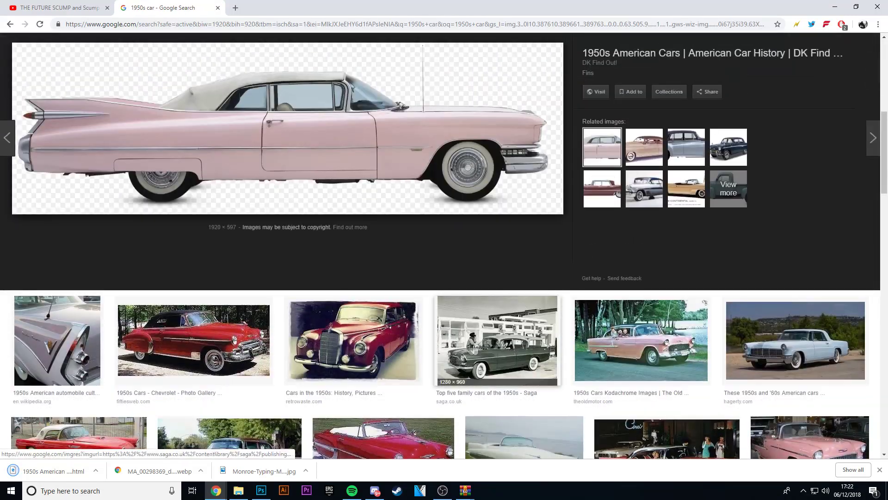
click(641, 333)
click(645, 285)
click(687, 285)
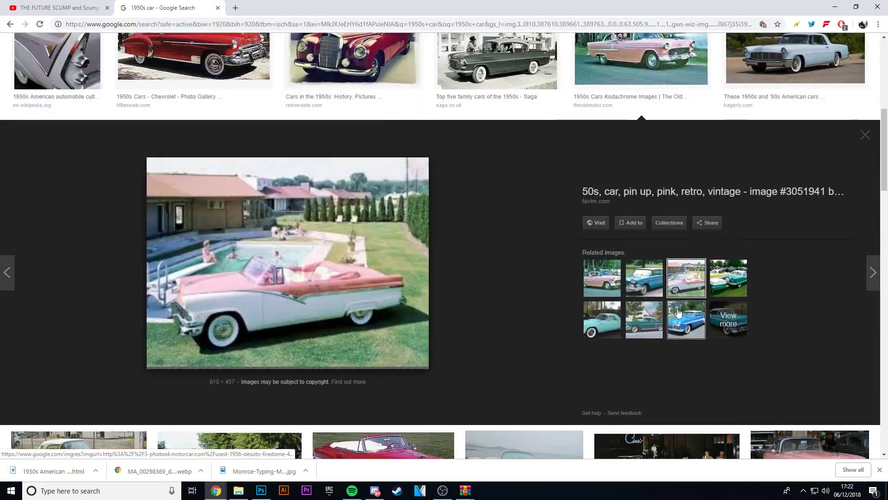
click(687, 320)
click(645, 324)
click(686, 278)
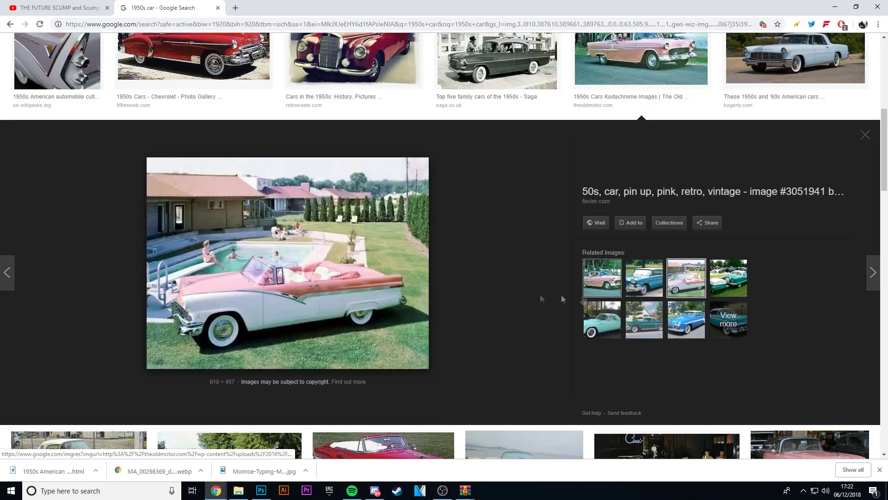
click(729, 278)
click(687, 278)
key(Escape)
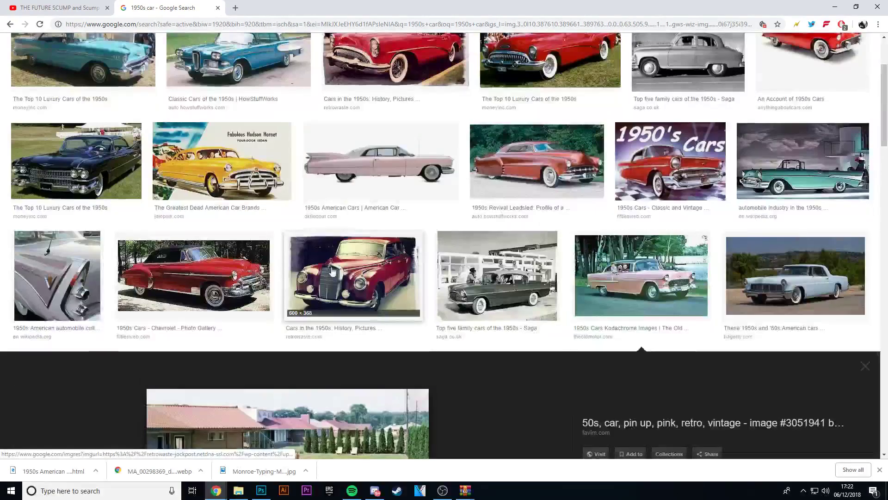
Look through more 1950s car results, including the red Chevrolet, for a suitable image.
scroll(158, 392, up, 3)
click(159, 391)
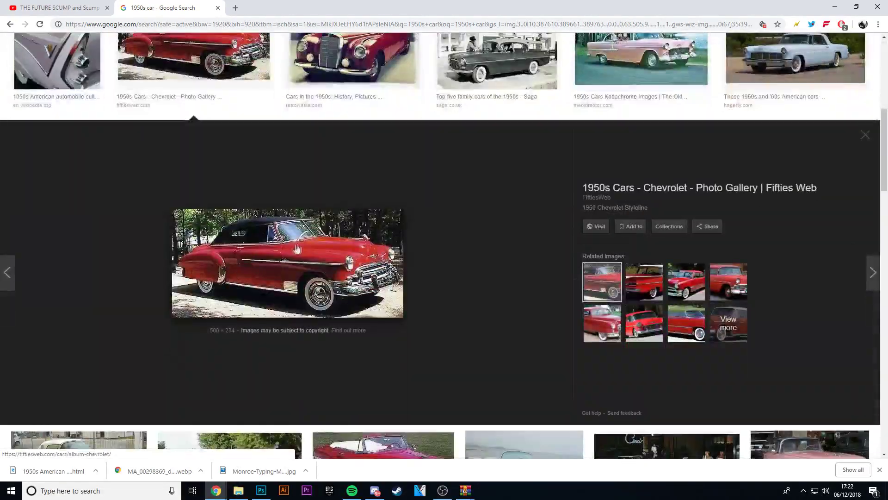
key(Escape)
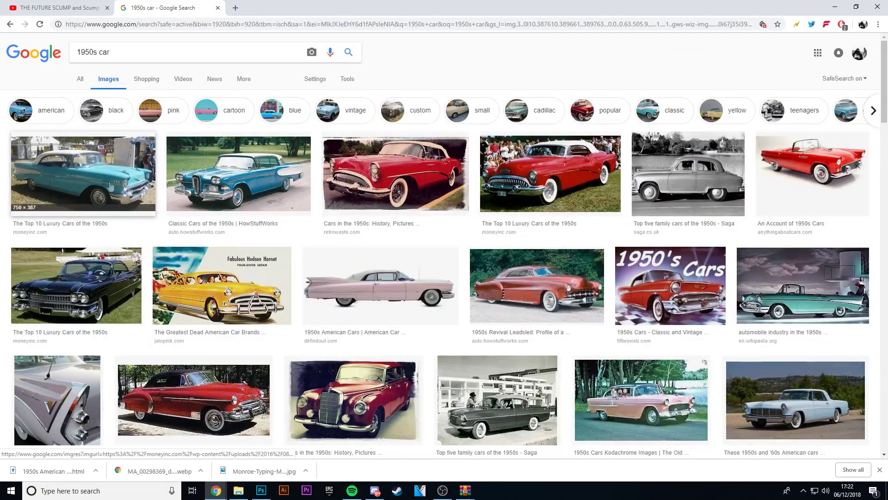
scroll(147, 282, down, 2)
click(147, 282)
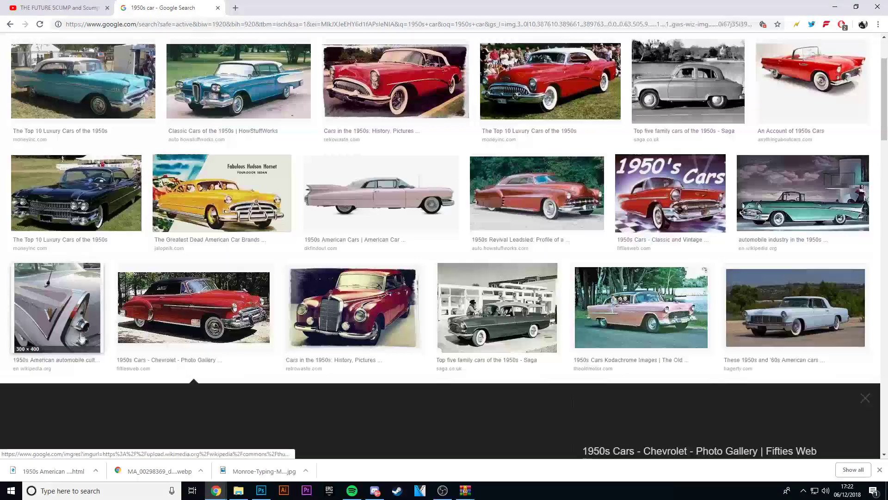
scroll(147, 282, down, 5)
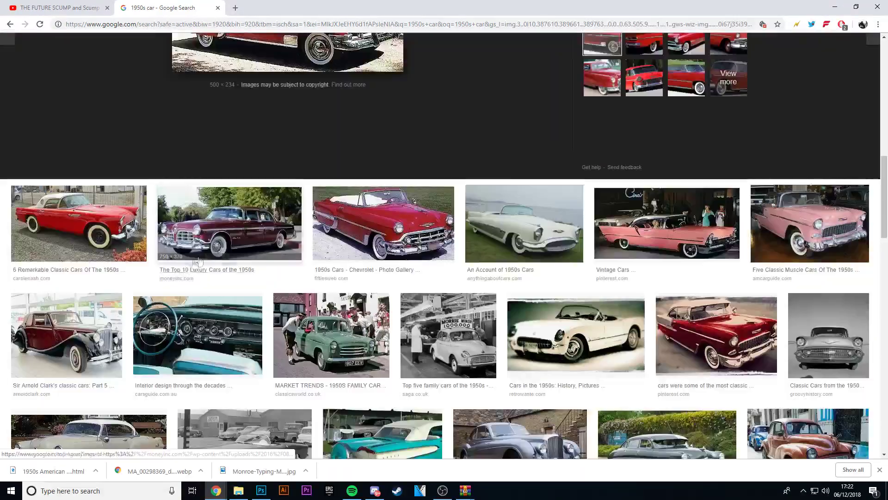
Save the pink 1957 Lincoln Premier photo to the Desktop as a JPEG image.
click(687, 237)
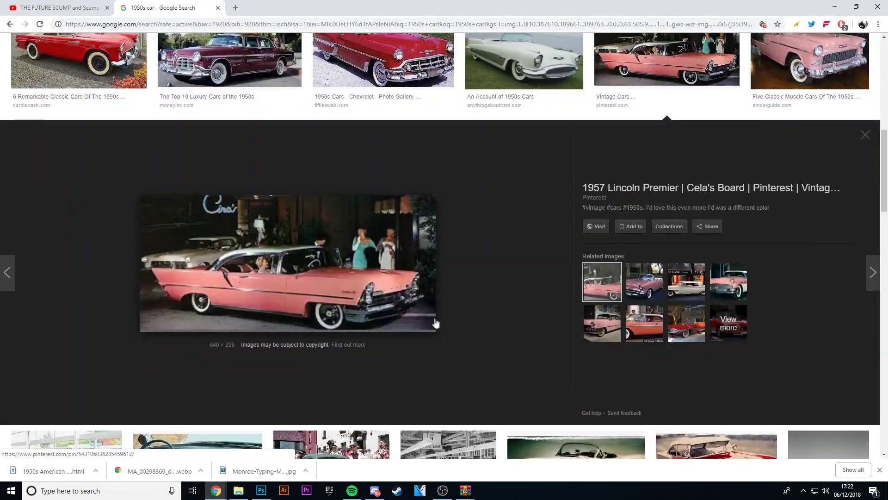
right_click(299, 252)
click(347, 338)
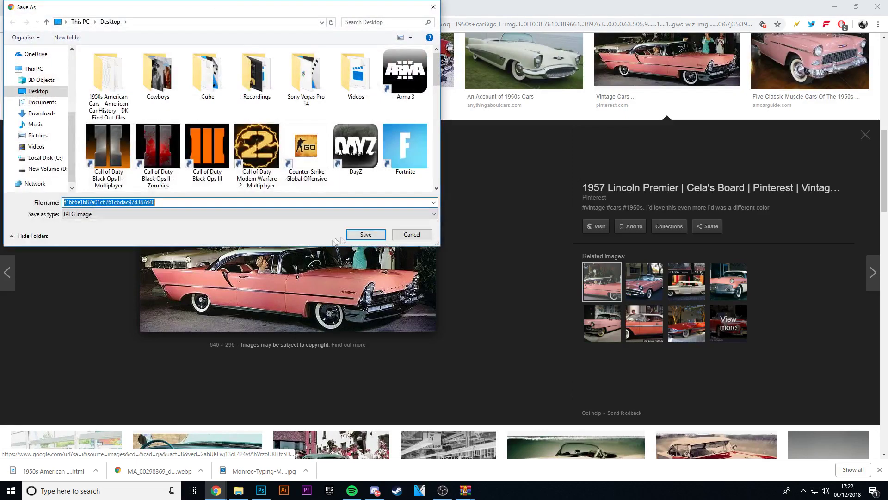
key(Return)
Place the downloaded car photo in the Photoshop poster, scaled to about 66.5% and centred at the bottom of the poster.
drag(61, 460, 326, 365)
drag(505, 187, 491, 194)
mouse_move(443, 228)
mouse_down()
mouse_move(444, 361)
mouse_move(442, 346)
mouse_up()
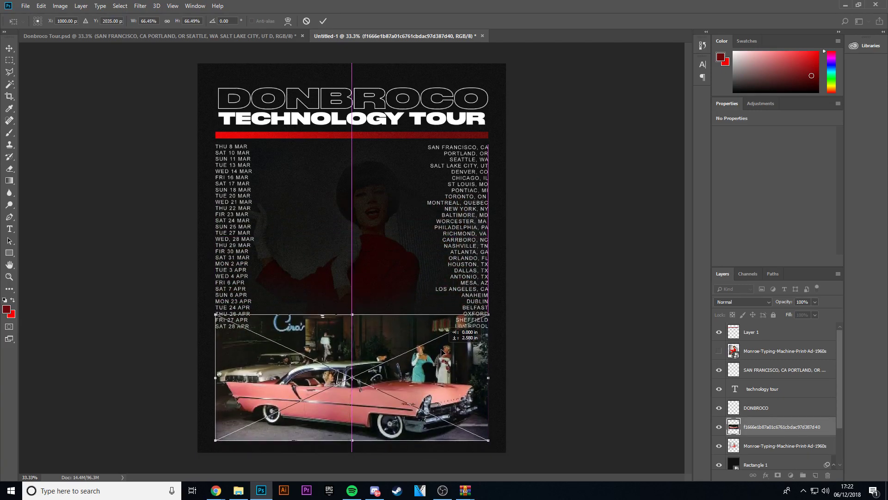
key(Return)
key(e)
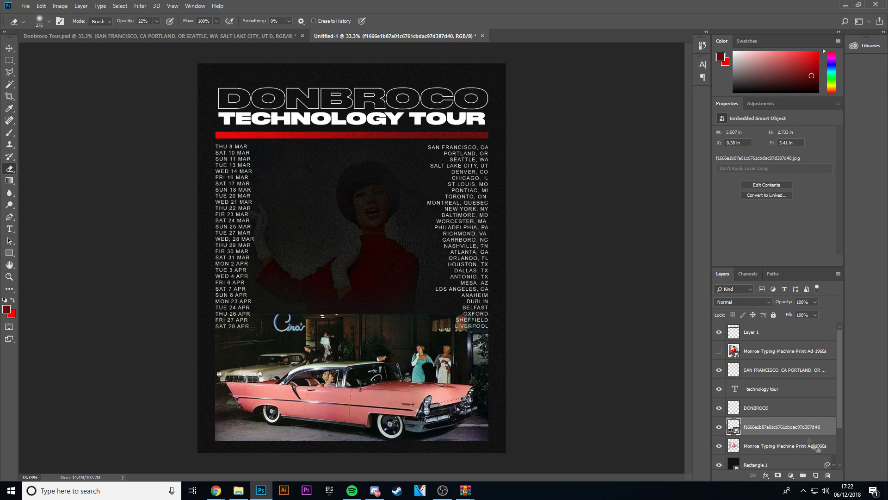
Move the DONBROCO and TECHNOLOGY TOUR titles together up the poster to Y 210 px.
click(767, 390)
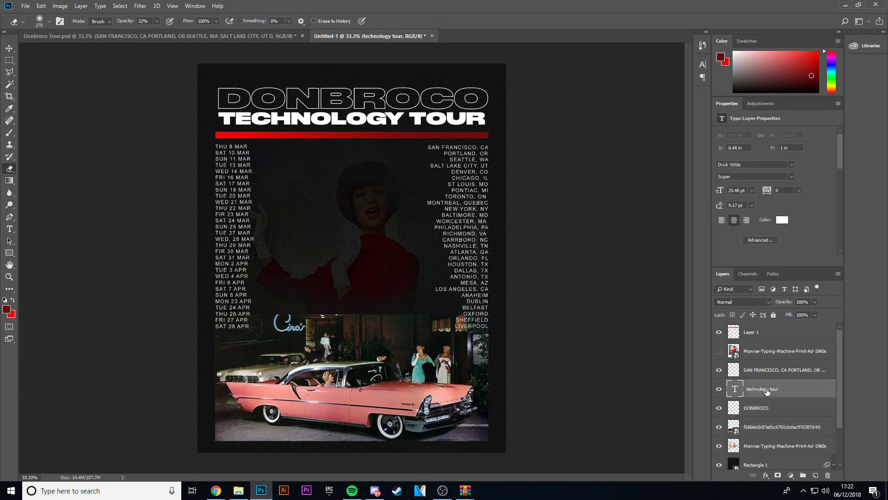
shift+click(746, 414)
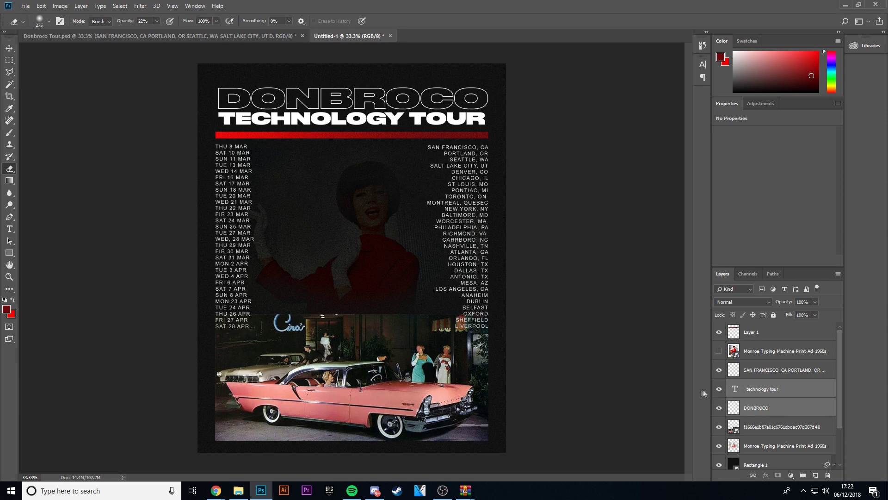
key(ctrl+t)
key(shift+Up)
key(shift+Up)
key(shift+Up)
key(shift+Up)
key(shift+Up)
key(shift+Up)
key(shift+Up)
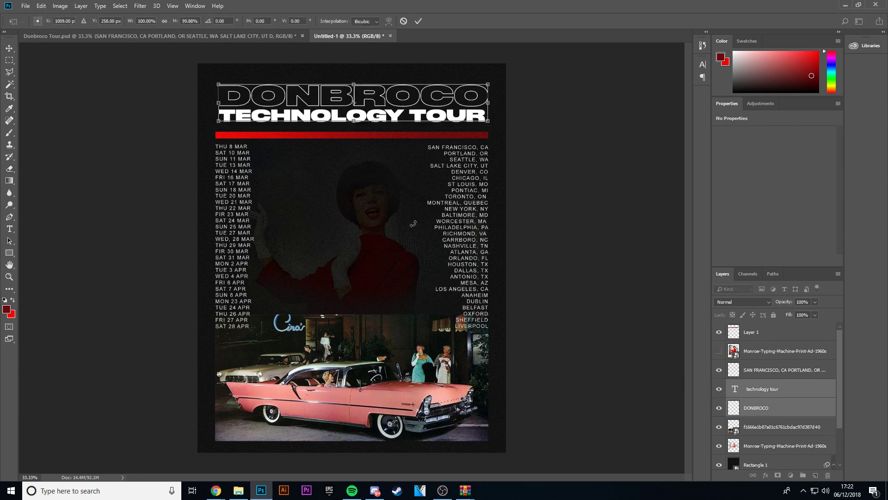
key(Up)
key(Up)
key(Up)
key(Up)
key(Up)
key(Up)
key(Down)
key(Down)
key(Down)
key(Down)
key(Down)
key(Down)
key(Down)
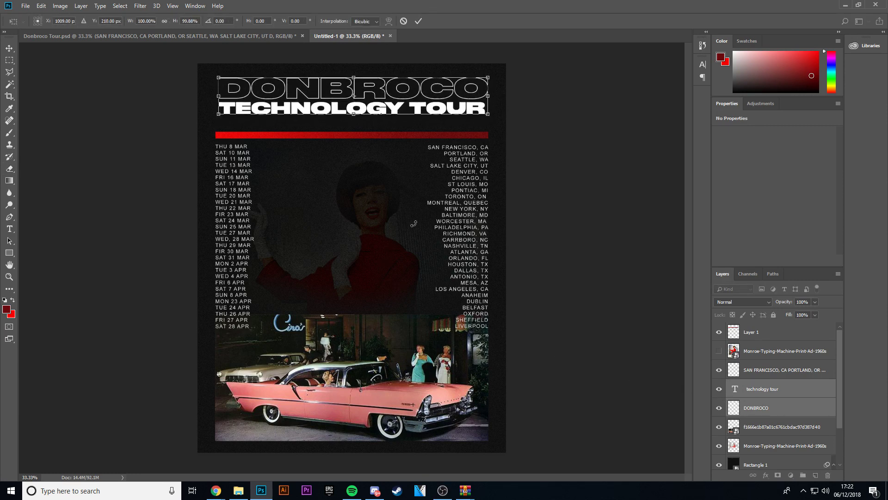
key(Return)
key(e)
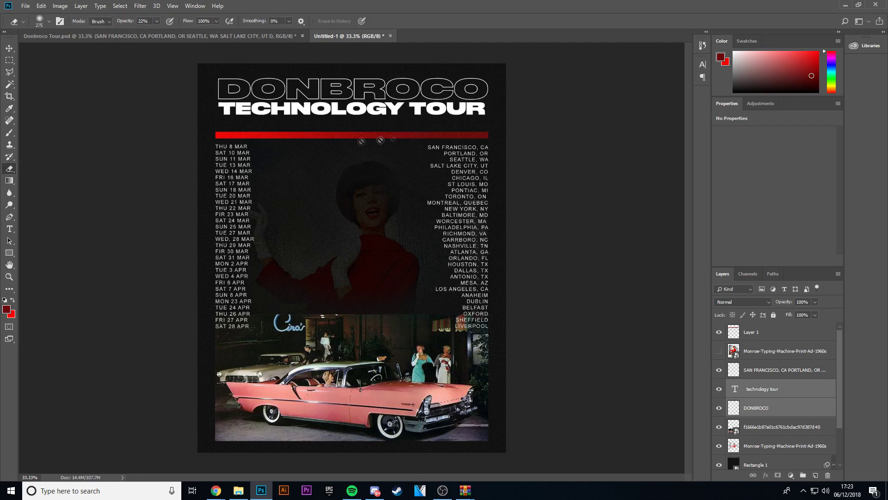
Move the red gradient bar up to just beneath the TECHNOLOGY TOUR title, at Y 1.22 in.
click(9, 46)
click(338, 136)
key(ctrl+t)
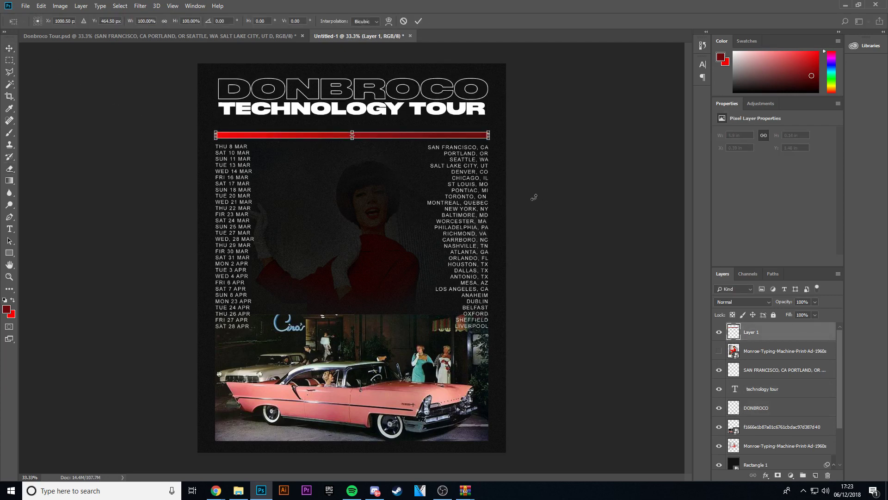
drag(415, 139, 417, 128)
key(Return)
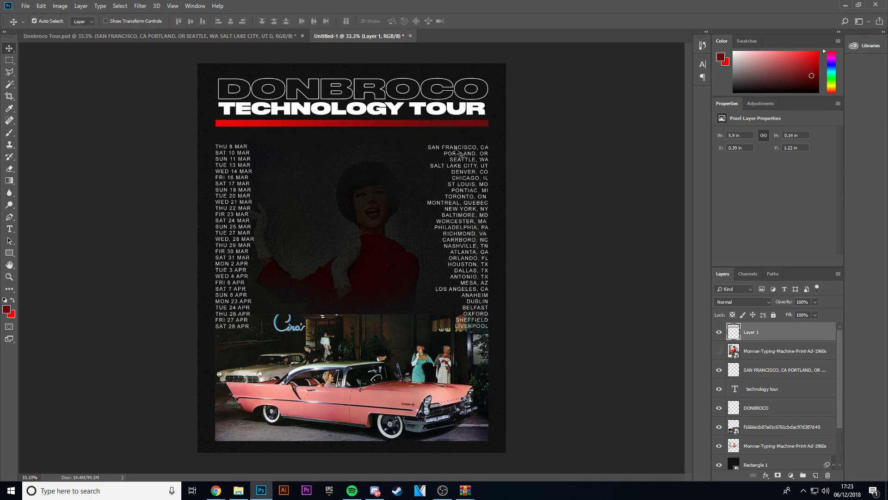
Move the tour dates and cities up to just beneath the red bar, at Y 1.47 in.
click(458, 152)
key(shift+Up)
key(shift+Up)
key(shift+Up)
key(shift+Up)
key(shift+Up)
key(shift+Up)
key(shift+Up)
key(shift+Up)
key(shift+Up)
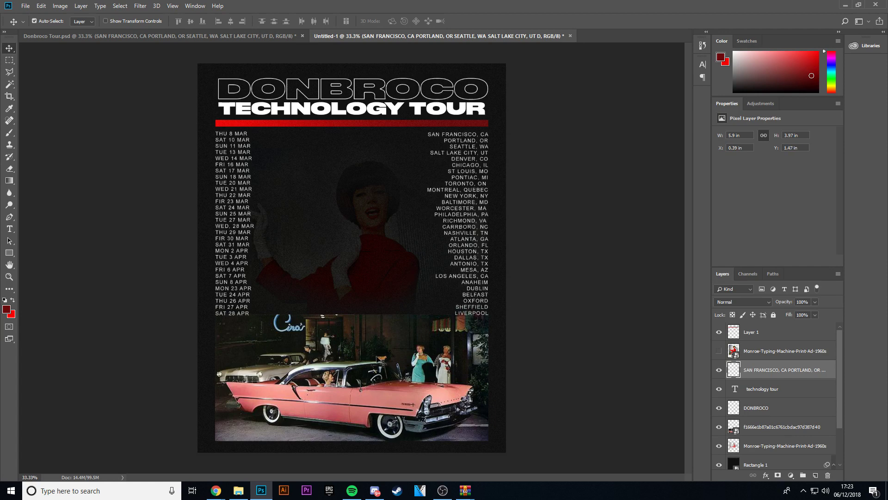
Rasterize the car photo and delete a thin strip along its top edge so it clears the last tour dates.
click(372, 360)
click(8, 62)
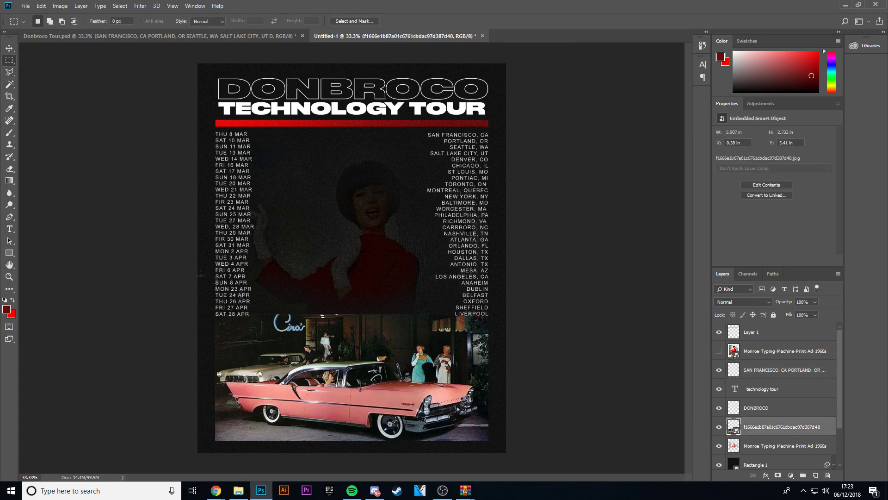
drag(582, 317, 543, 319)
right_click(768, 424)
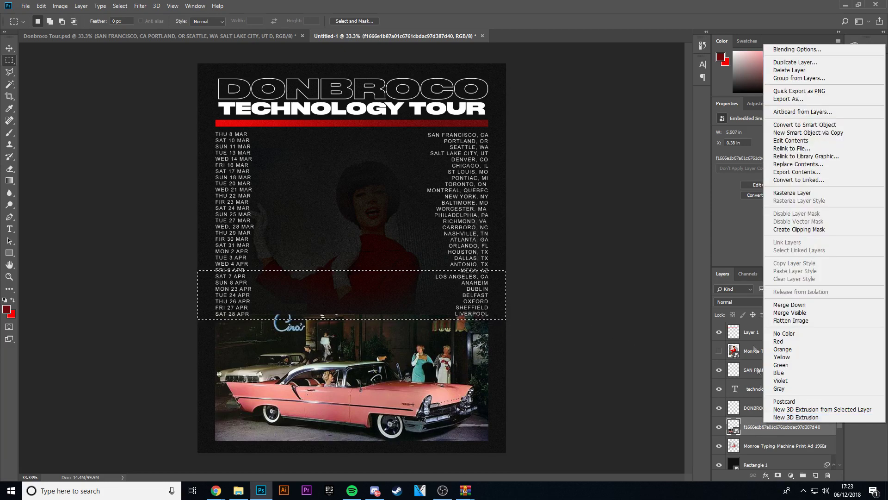
click(792, 193)
click(199, 316)
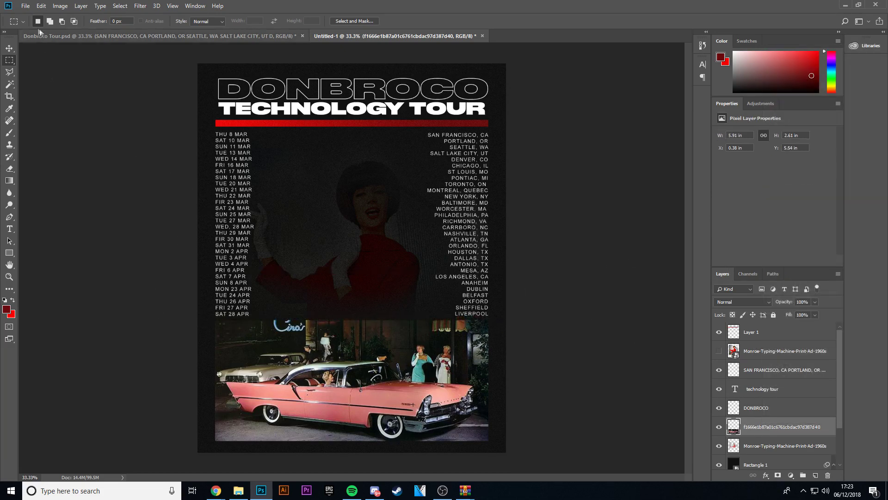
Set the car photo layer's blend mode to Color Dodge.
key(v)
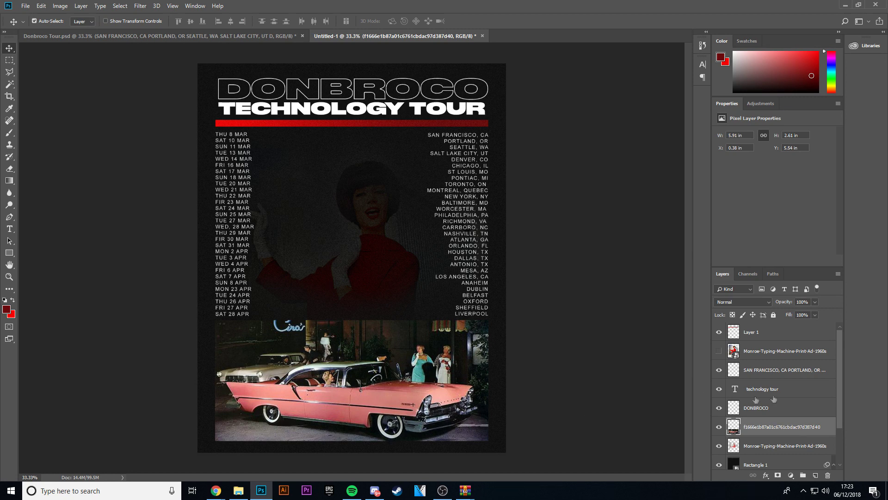
click(760, 301)
click(761, 302)
scroll(761, 302, down, 9)
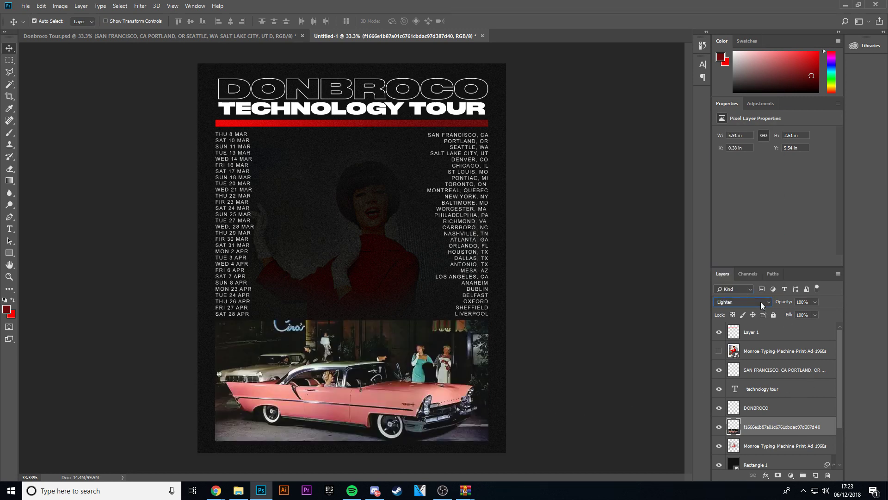
scroll(761, 302, down, 1)
scroll(761, 302, up, 1)
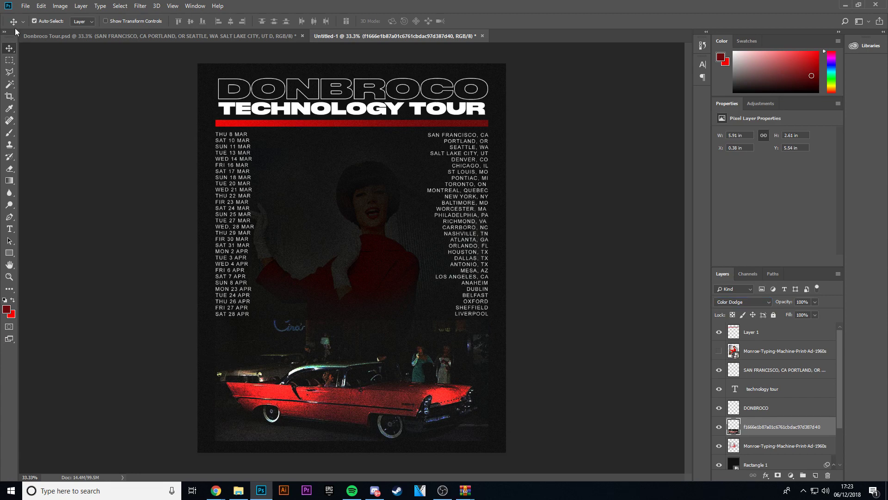
click(60, 5)
mouse_move(75, 34)
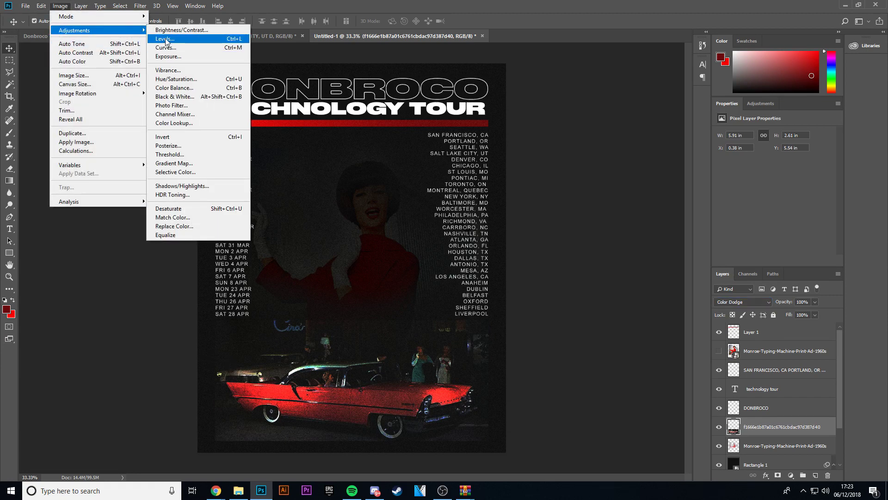
click(181, 42)
click(527, 113)
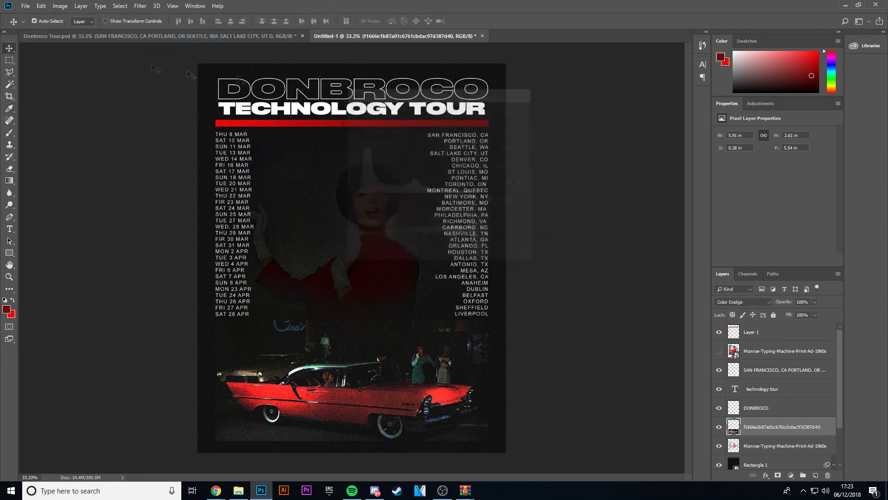
Brighten the car photo with a Brightness/Contrast adjustment, raising only the brightness.
click(60, 6)
mouse_move(76, 30)
click(173, 30)
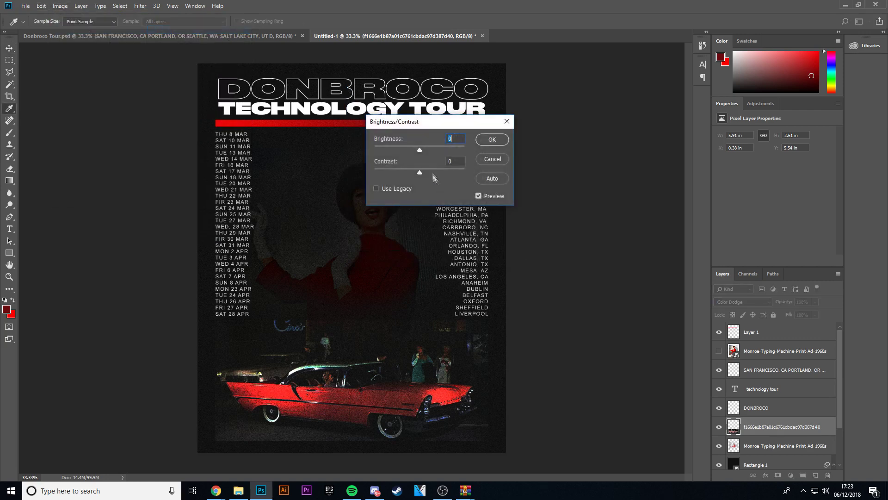
drag(419, 148, 439, 150)
click(491, 141)
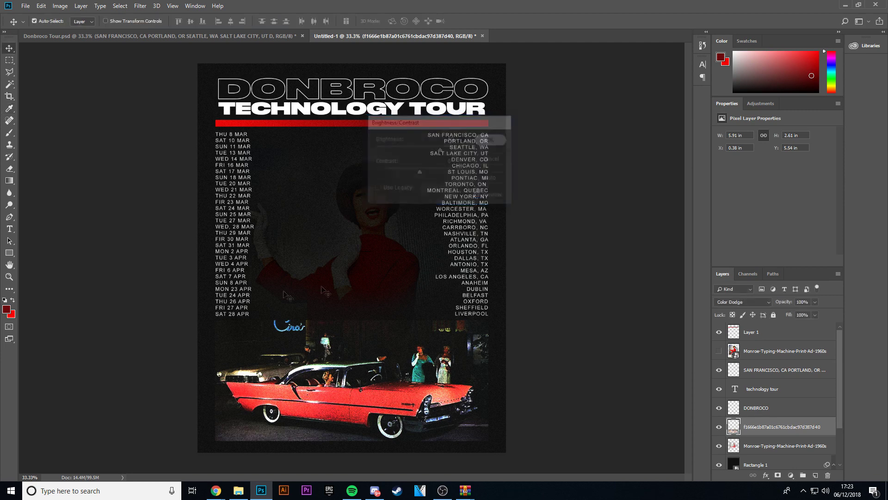
Fade out the car photo's background and outer edges with a soft Eraser at 22% opacity, including the neon sign.
click(9, 169)
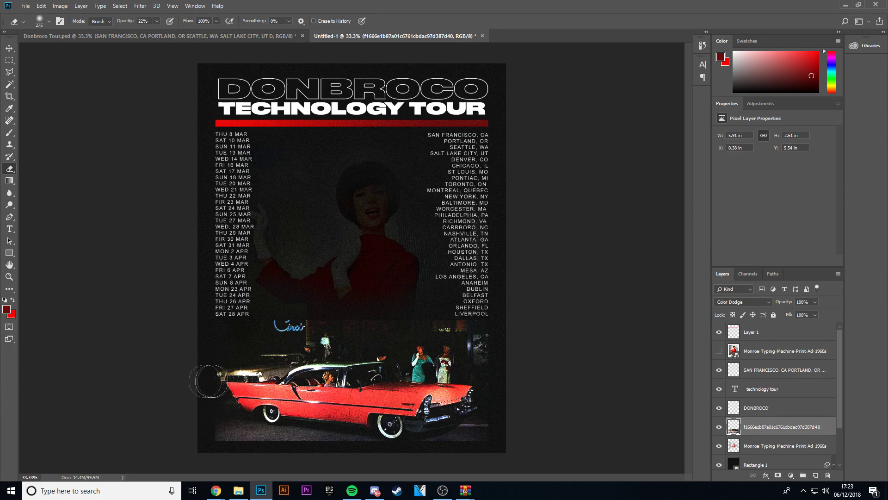
key(ctrl+plus)
scroll(153, 334, down, 3)
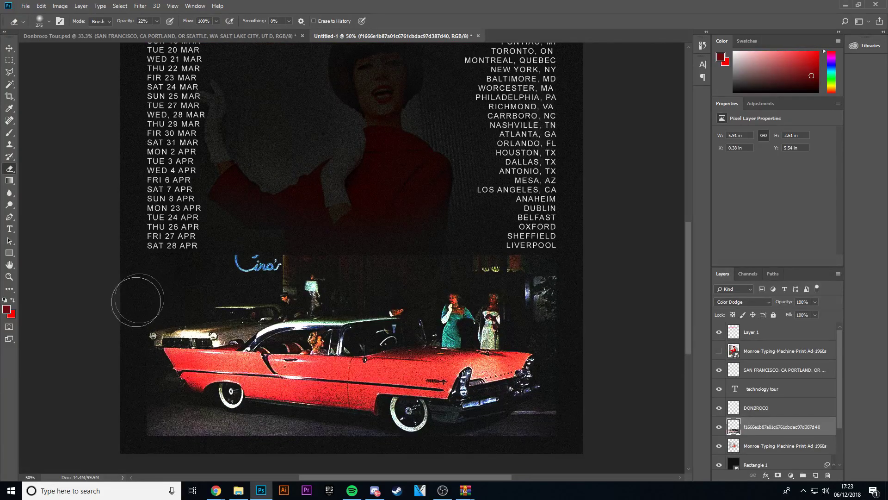
mouse_move(280, 253)
mouse_down()
mouse_move(238, 254)
mouse_move(275, 260)
mouse_move(241, 268)
mouse_up()
scroll(96, 308, down, 3)
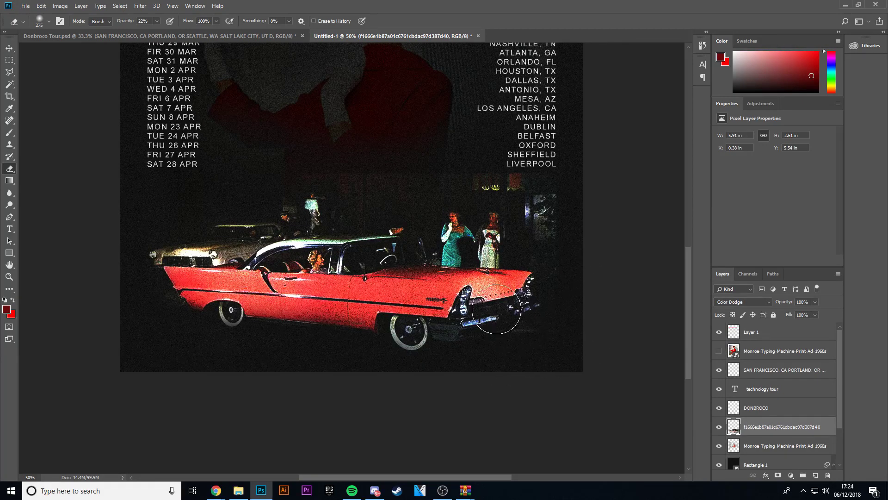
mouse_move(538, 245)
mouse_down()
mouse_move(499, 169)
mouse_move(451, 178)
mouse_move(512, 195)
mouse_move(513, 179)
mouse_move(479, 175)
mouse_move(532, 179)
mouse_move(472, 183)
mouse_move(488, 186)
mouse_move(502, 181)
mouse_move(435, 175)
mouse_up()
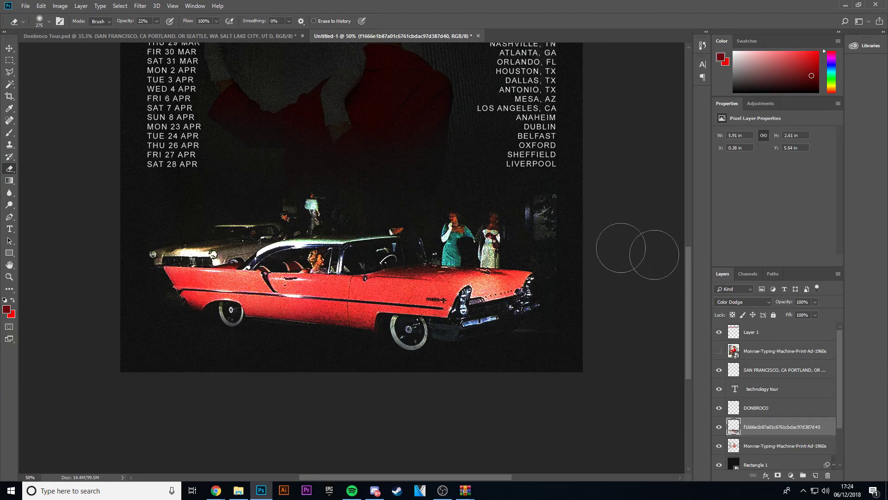
key(ctrl+minus)
key(ctrl+minus)
key(ctrl+minus)
key(ctrl+minus)
key(ctrl+minus)
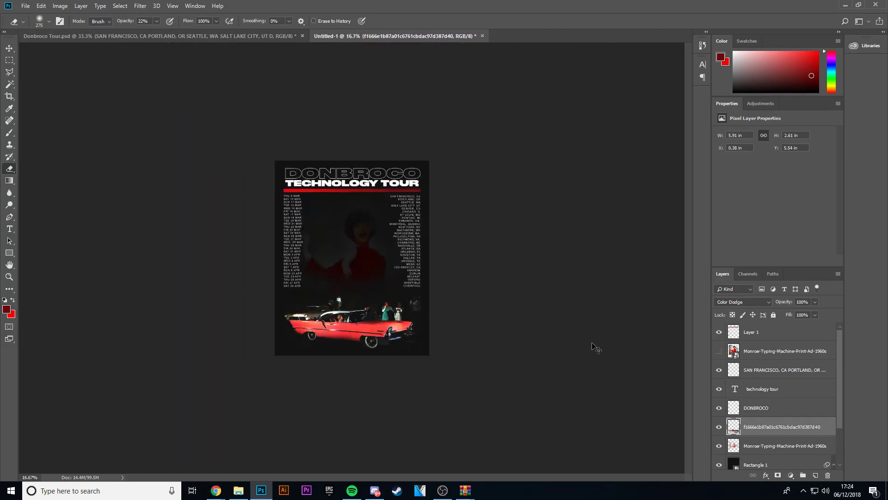
Delete the faded woman image layer behind the tour dates.
key(ctrl+plus)
key(ctrl+plus)
key(ctrl+plus)
key(ctrl+plus)
key(ctrl+plus)
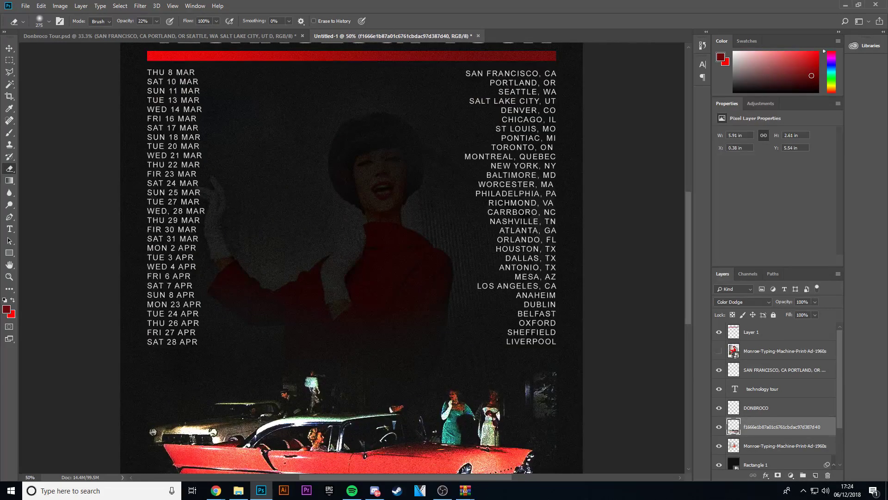
click(8, 48)
click(409, 188)
key(Delete)
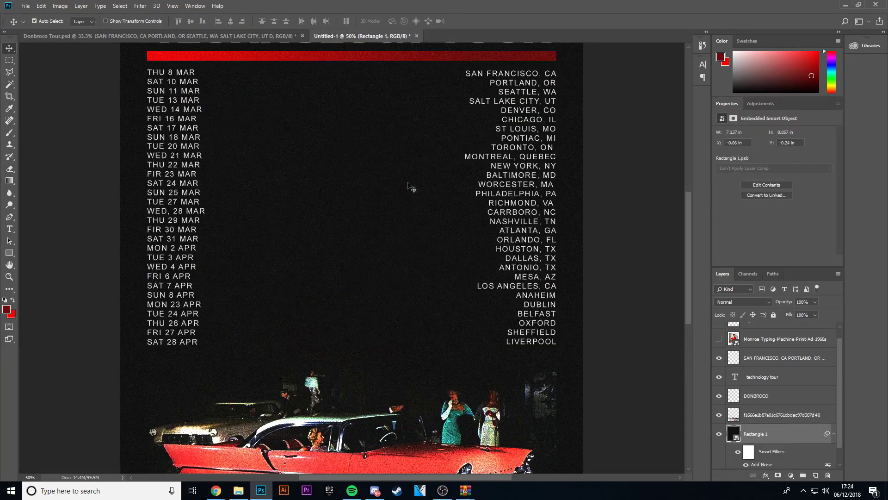
Erase the remaining background of the car photo layer to the right of the two women, leaving the Rectangle 1 smart object unrasterized.
key(ctrl+minus)
key(ctrl+minus)
key(ctrl+minus)
key(ctrl+minus)
key(ctrl+plus)
key(ctrl+plus)
key(ctrl+plus)
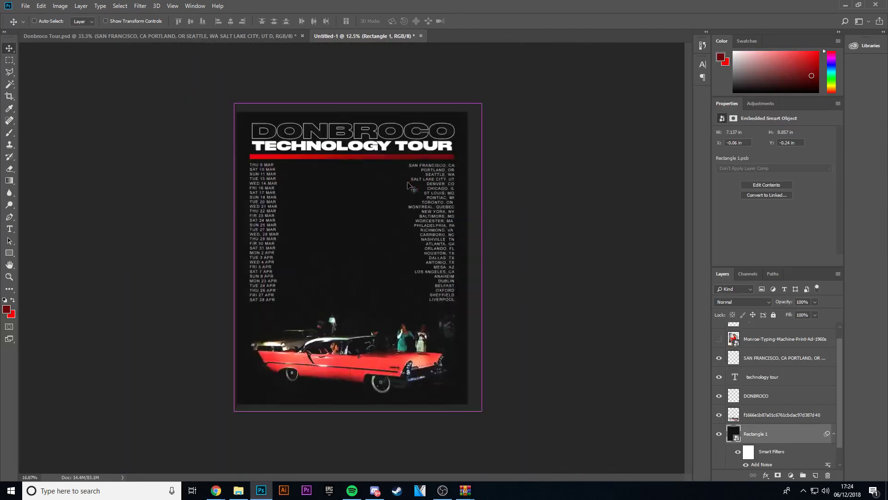
key(ctrl+plus)
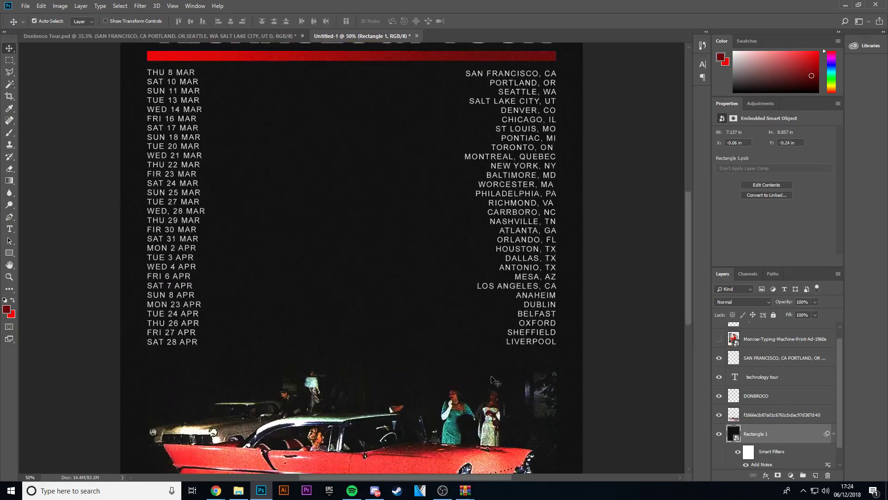
scroll(264, 331, down, 5)
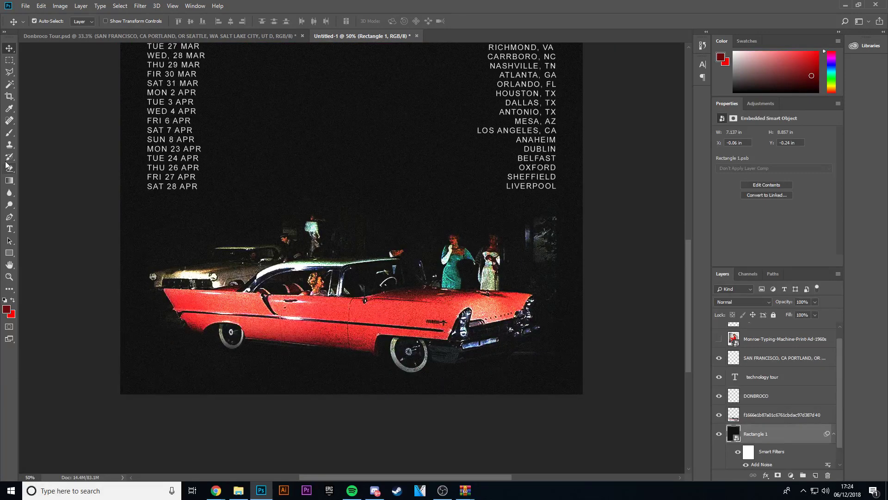
click(9, 168)
click(551, 233)
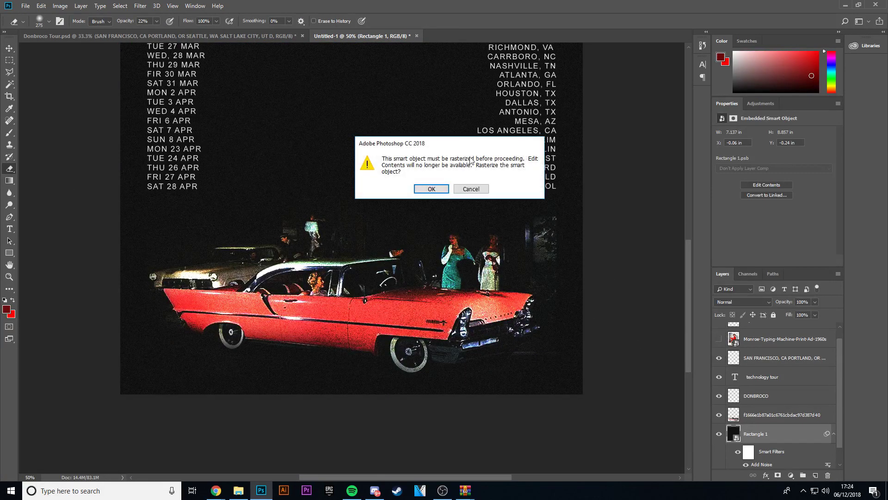
click(465, 190)
key(alt+bracketright)
mouse_move(565, 223)
mouse_down()
mouse_move(558, 282)
mouse_move(560, 246)
mouse_move(577, 210)
mouse_up()
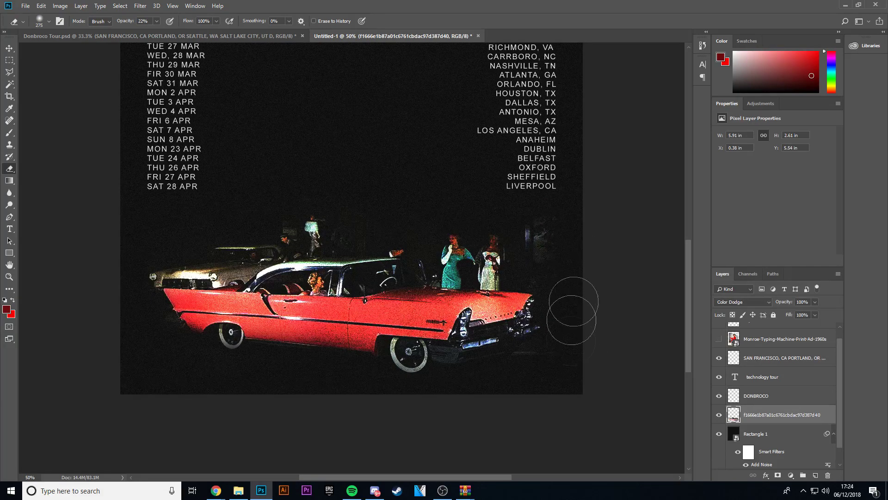
key(ctrl+minus)
key(ctrl+minus)
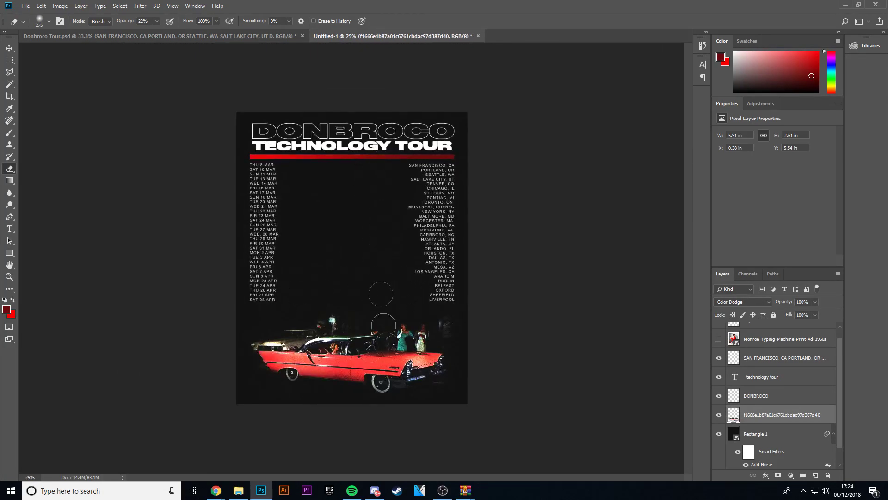
Sample a dark red and a light coral from the car as the foreground and background colors.
click(10, 48)
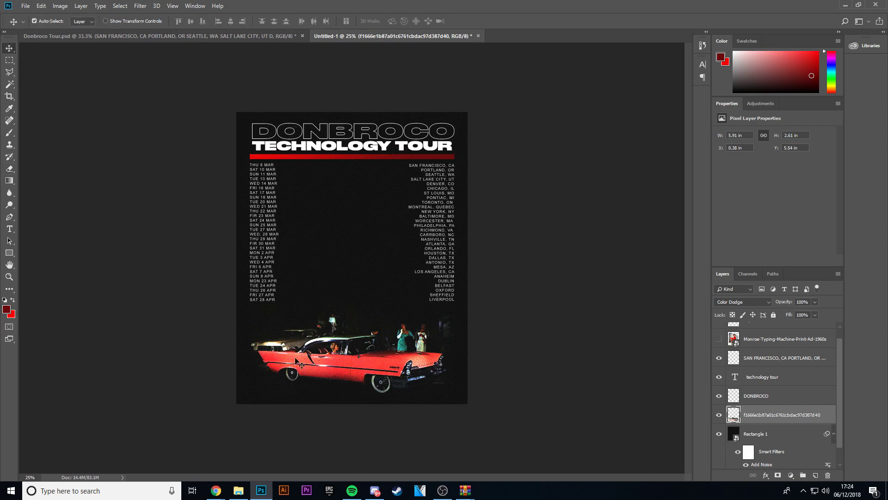
key(ctrl+plus)
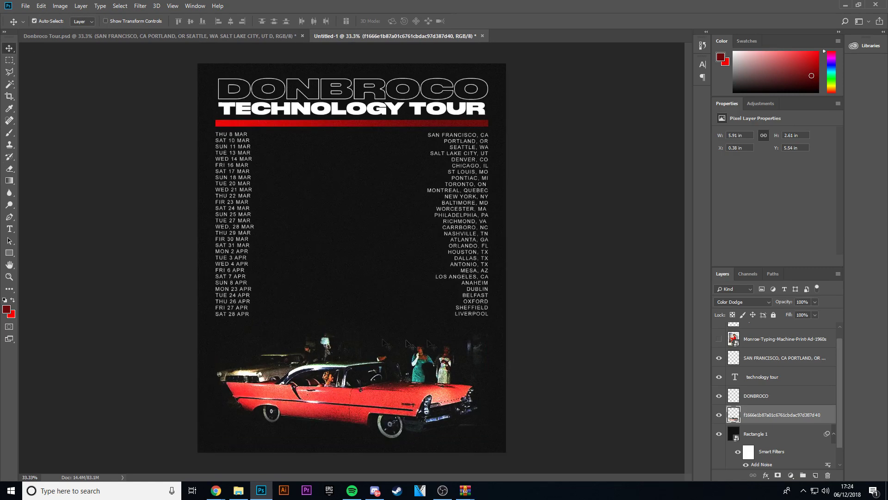
click(12, 111)
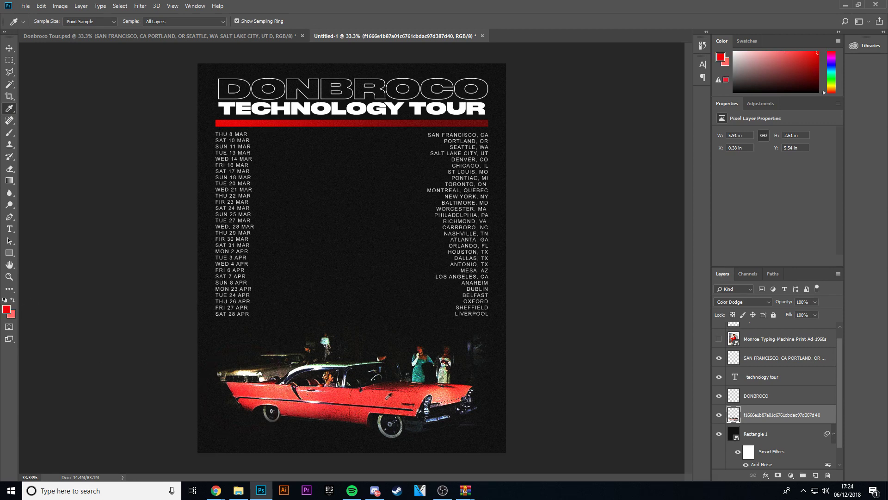
Recolor the red bar with a dark red to coral gradient on a new clipped layer, and merge the two layers.
click(9, 51)
click(316, 125)
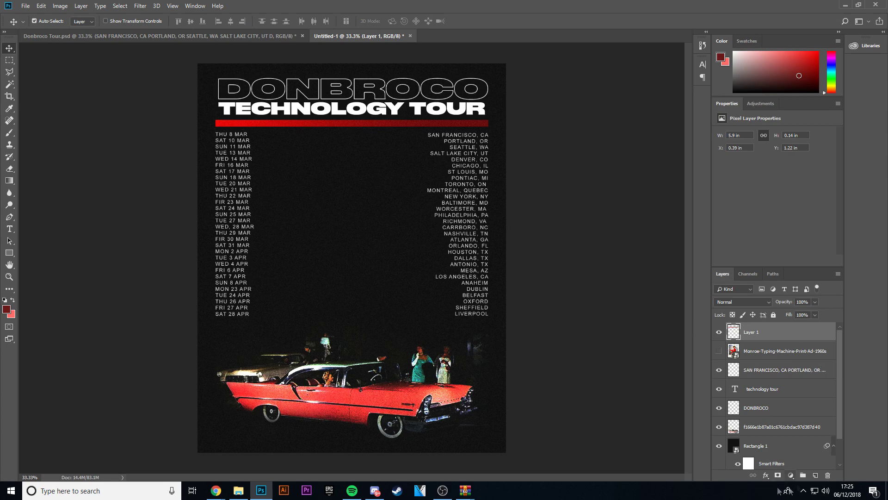
click(815, 476)
right_click(790, 333)
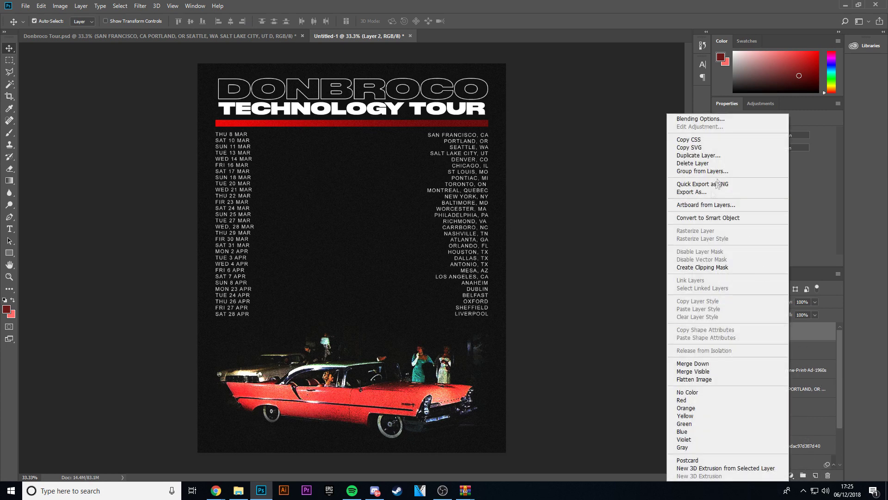
click(705, 266)
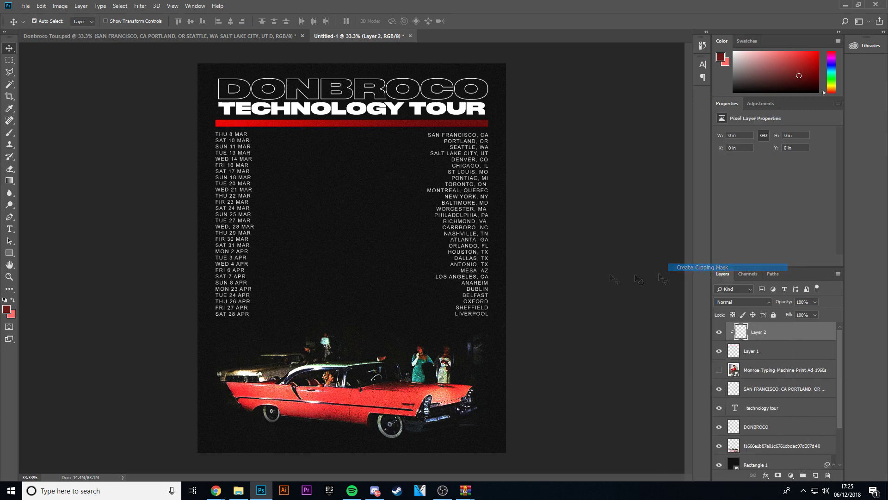
click(9, 181)
drag(240, 120, 565, 136)
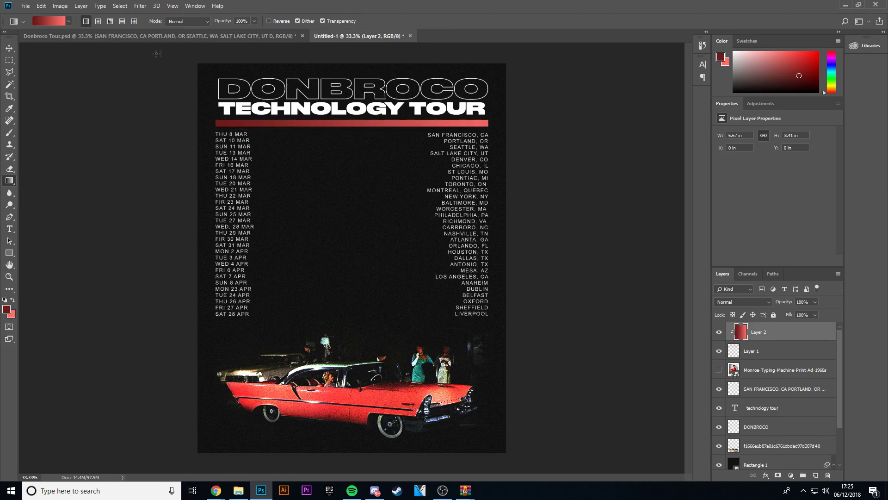
right_click(778, 349)
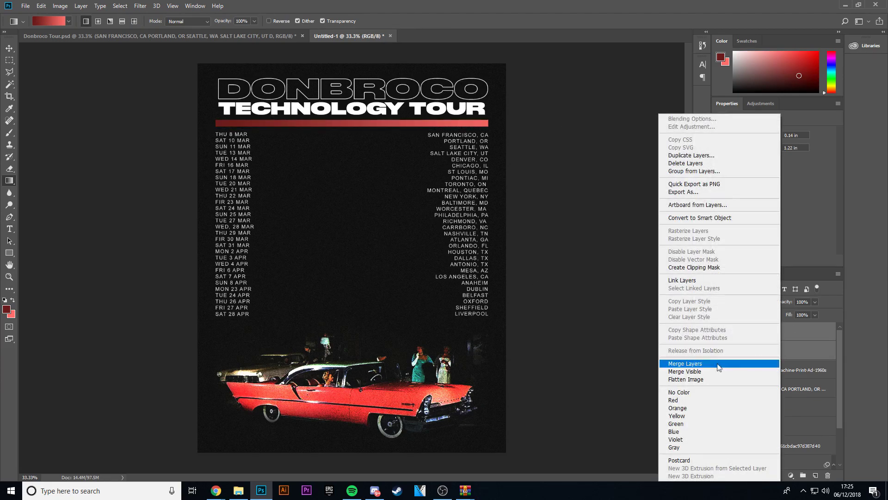
click(694, 363)
right_click(776, 332)
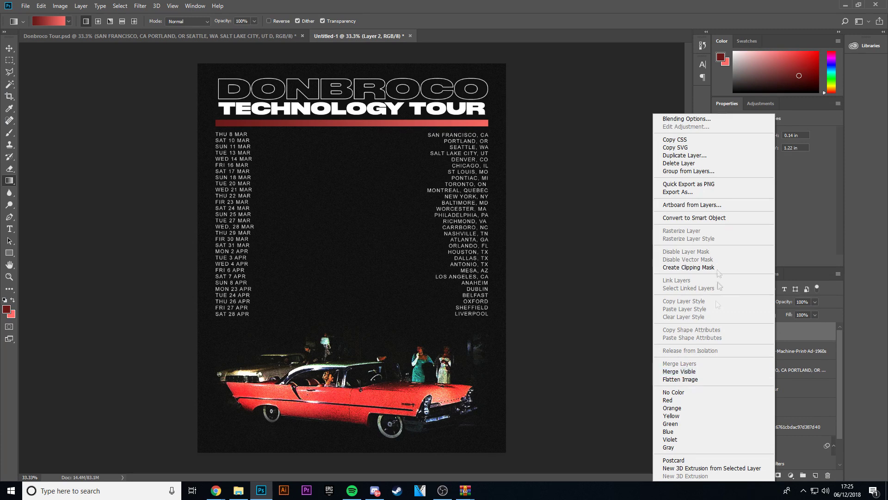
click(712, 268)
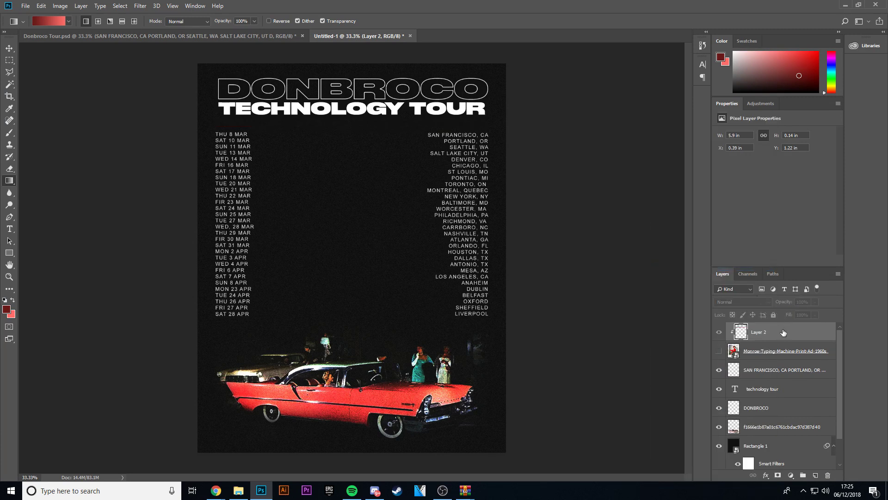
key(ctrl+z)
right_click(775, 332)
click(798, 331)
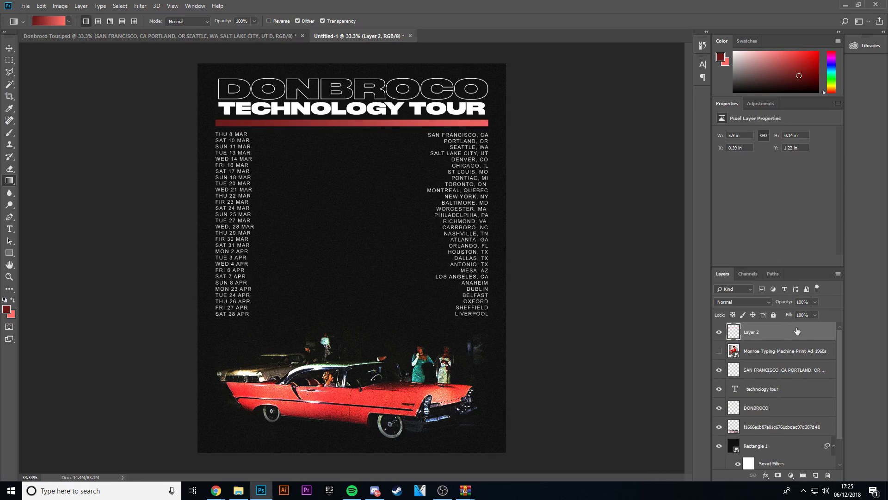
Apply the Add Noise filter to the recolored gradient bar with the last used settings.
click(140, 6)
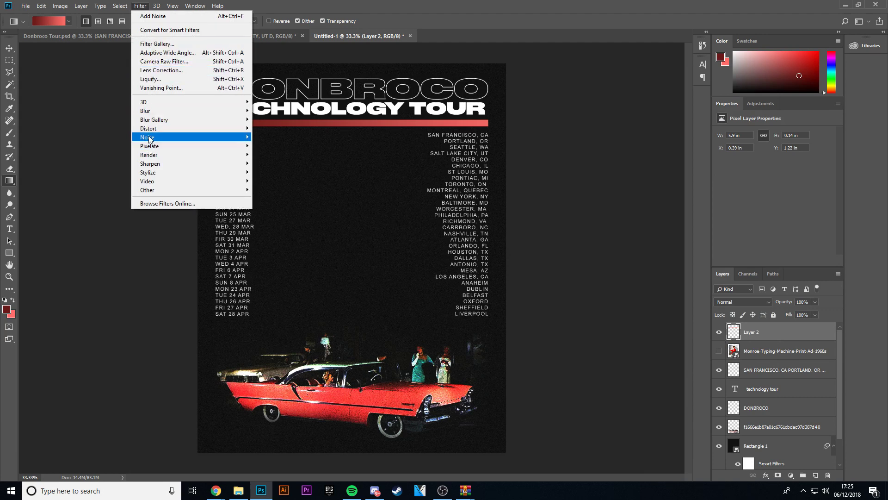
mouse_move(219, 142)
click(264, 130)
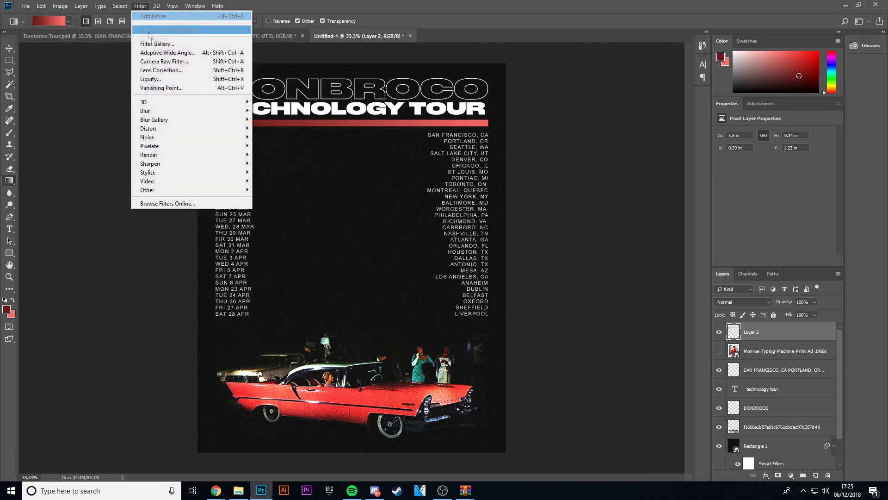
click(152, 16)
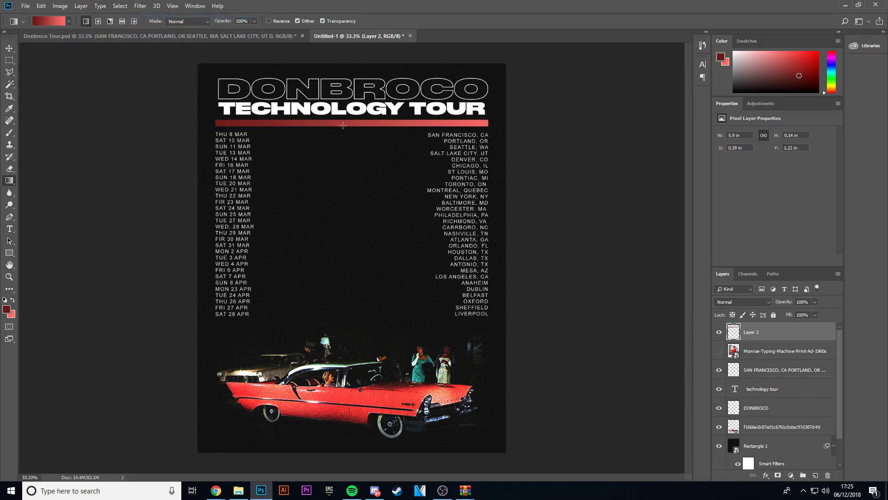
key(ctrl+minus)
key(ctrl+minus)
key(ctrl+minus)
key(ctrl+plus)
key(ctrl+plus)
key(ctrl+plus)
Move the tour dates and cities slightly down, and lower the gradient bar to sit just above them.
click(10, 48)
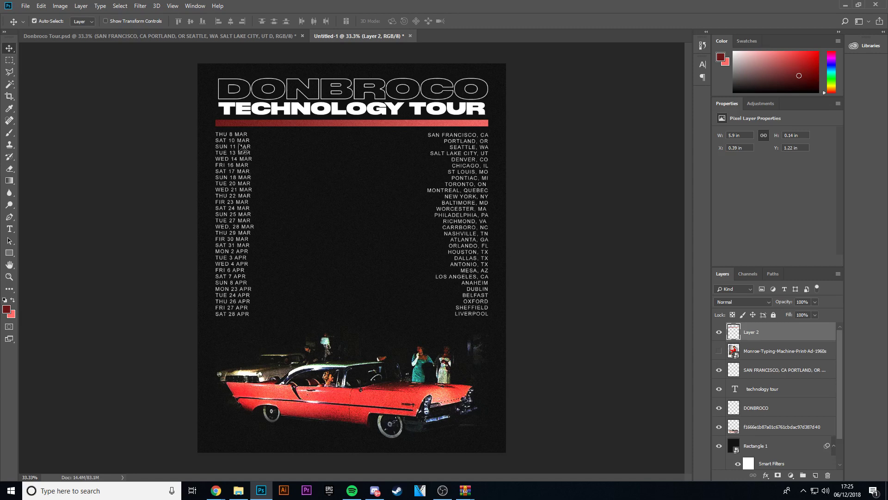
click(243, 146)
key(shift+Down)
key(shift+Down)
key(shift+Down)
key(shift+Down)
key(shift+Down)
key(shift+Down)
key(shift+Down)
key(shift+Down)
key(shift+Down)
key(Up)
key(Up)
key(Up)
key(Up)
drag(300, 123, 303, 130)
key(shift+Down)
key(shift+Down)
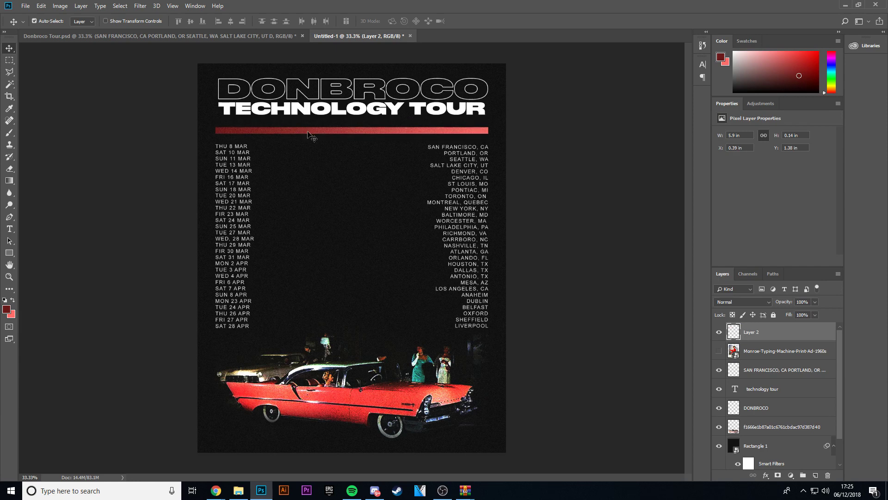
Move the TECHNOLOGY TOUR title down closer to the bar and lower the outlined DONBROCO title to Y 0.39 in.
click(308, 114)
key(shift+Down)
key(shift+Down)
key(shift+Down)
key(shift+Down)
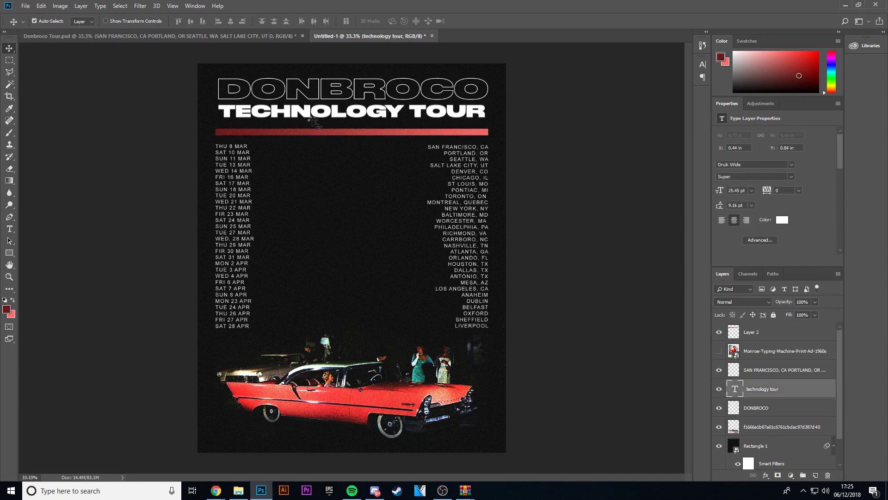
click(305, 98)
key(shift+Down)
key(shift+Down)
key(shift+Down)
key(Up)
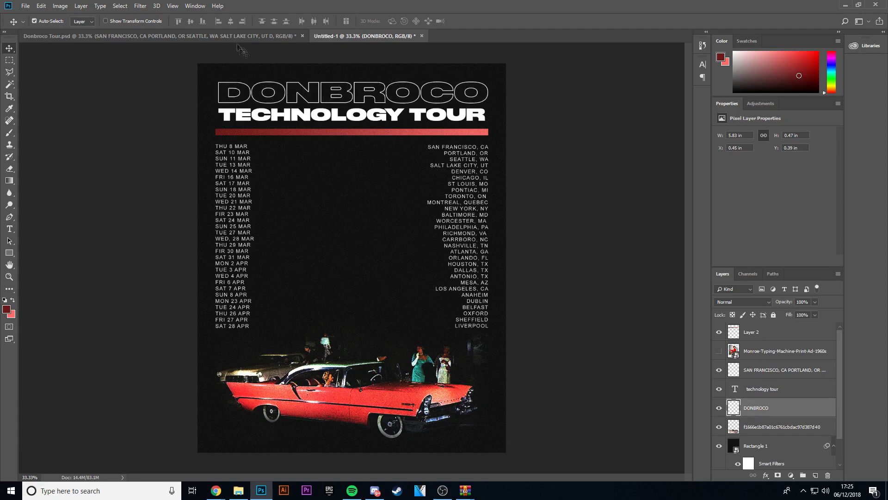
Copy the faded computer image layer from Donbroco Tour.psd into the poster and place it behind the dates at X -0.12 in, Y 1.86 in.
click(173, 34)
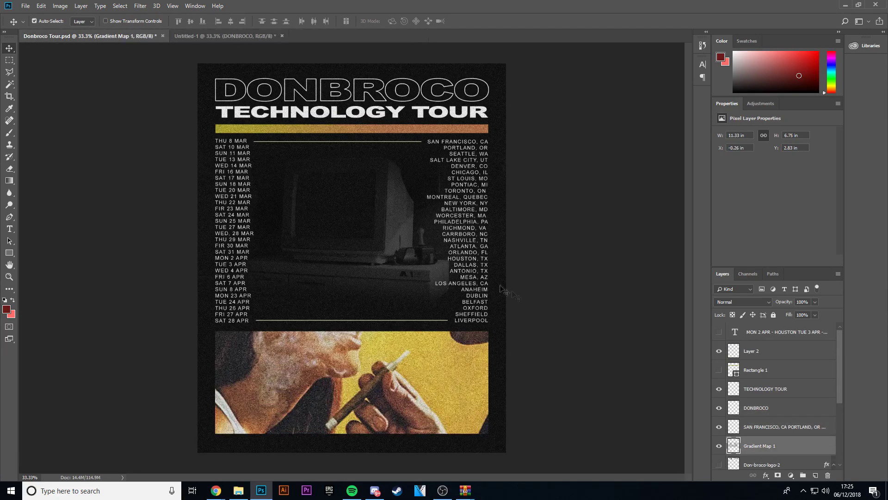
drag(736, 443, 415, 305)
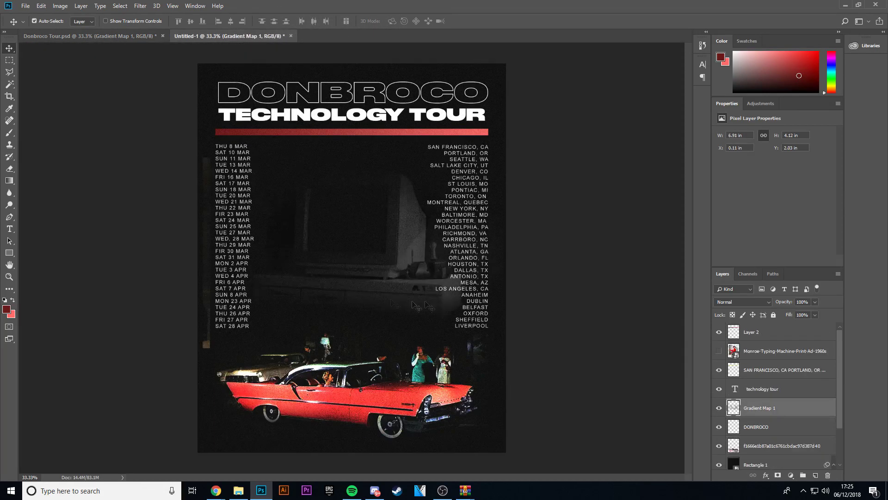
mouse_move(387, 265)
mouse_down()
mouse_move(374, 237)
mouse_move(373, 260)
mouse_move(389, 268)
mouse_move(388, 255)
mouse_up()
Erase the visible left edge of the faded computer image with a 275 px soft eraser at 100% opacity.
click(11, 179)
click(10, 168)
click(156, 21)
drag(156, 32, 271, 75)
mouse_move(188, 157)
mouse_down()
mouse_move(195, 155)
mouse_move(192, 333)
mouse_up()
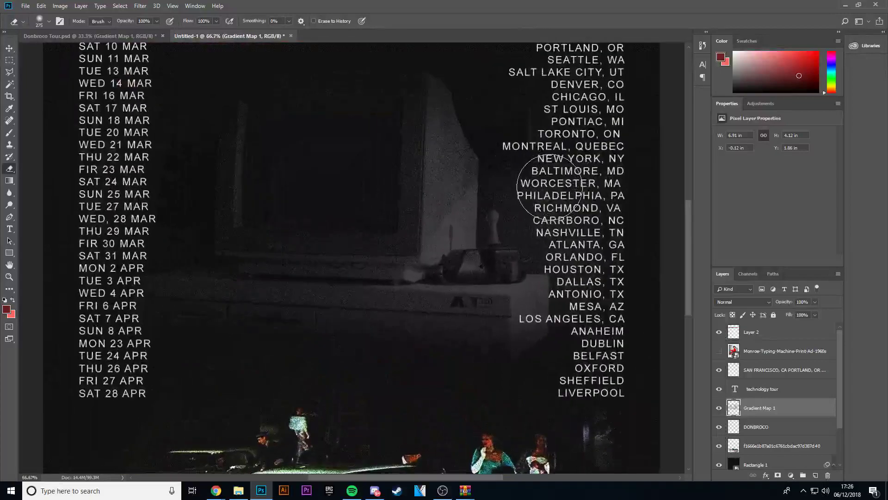
scroll(391, 280, down, 5)
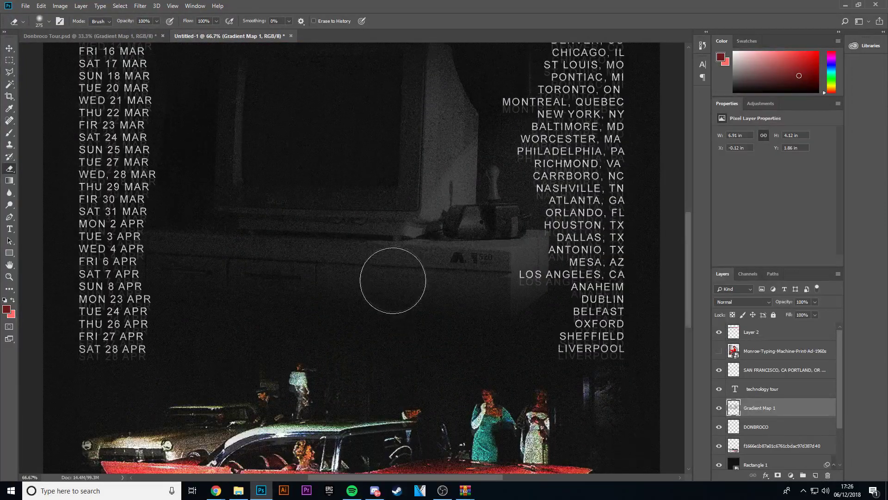
scroll(348, 390, down, 1)
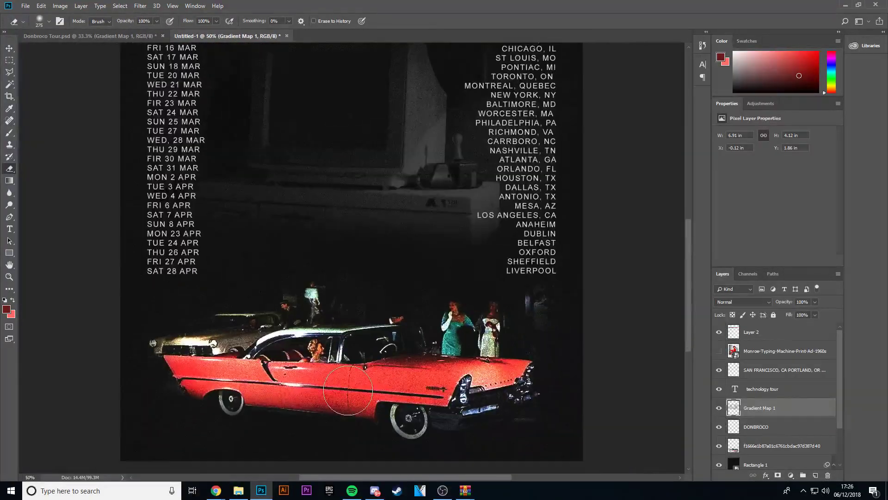
scroll(396, 318, up, 2)
right_click(394, 294)
click(617, 271)
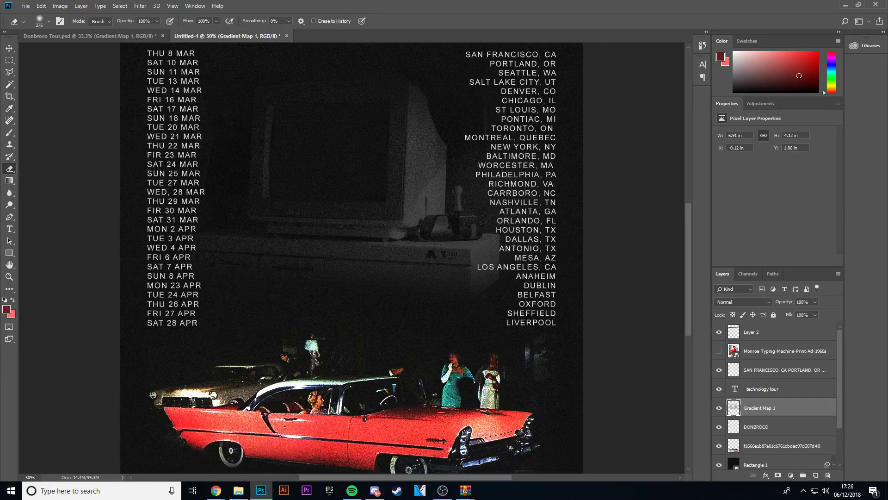
Check the blend modes of the car photo layer and the faded computer image layer.
click(9, 48)
click(335, 437)
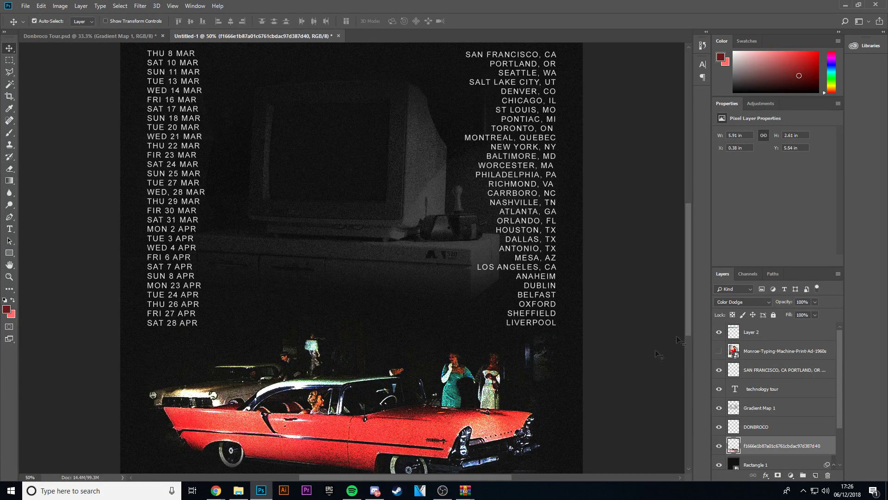
click(764, 304)
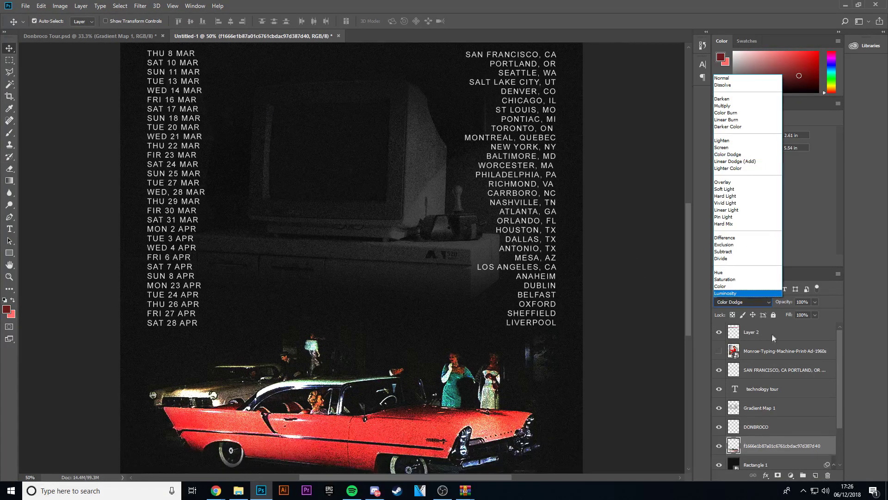
click(744, 410)
click(753, 412)
click(750, 302)
click(750, 302)
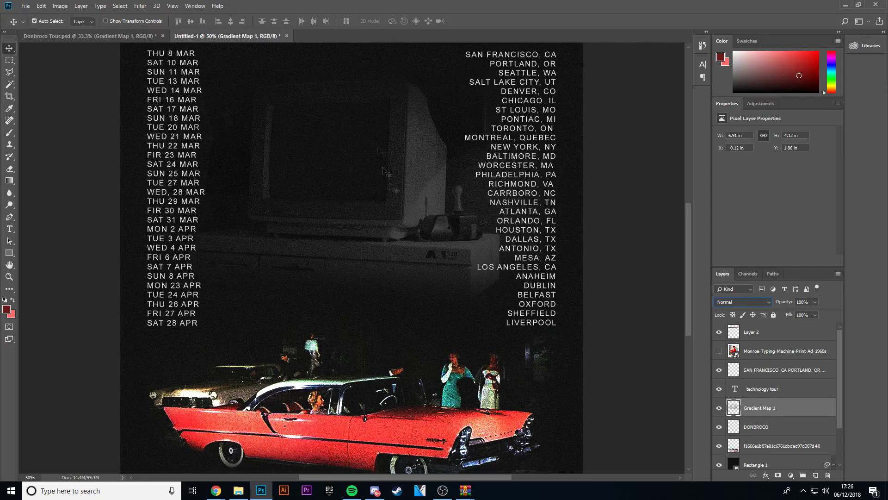
View the whole poster and compare its layout with the reference design in Donbroco Tour.psd.
scroll(397, 199, down, 6)
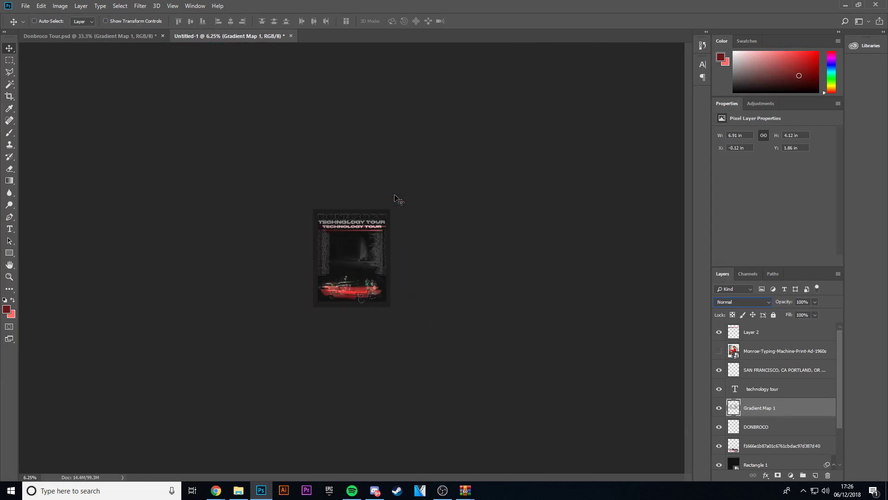
key(ctrl+plus)
key(ctrl+plus)
key(ctrl+plus)
key(ctrl+plus)
key(ctrl+plus)
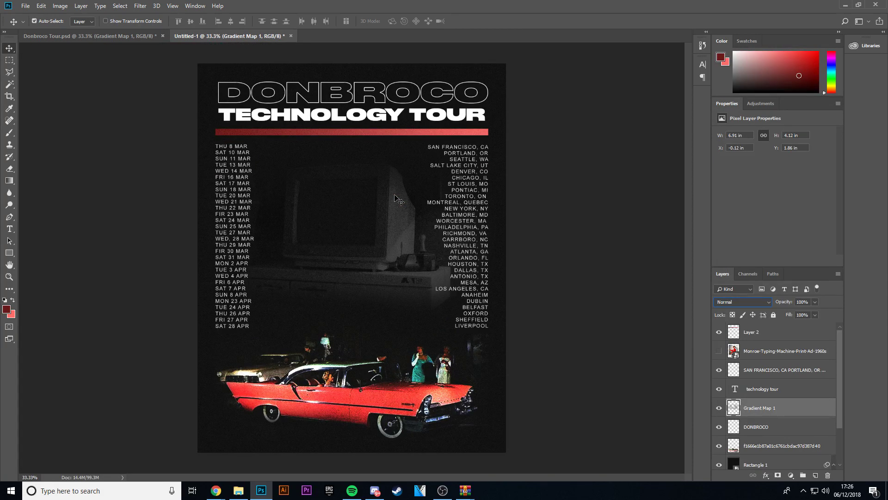
click(148, 37)
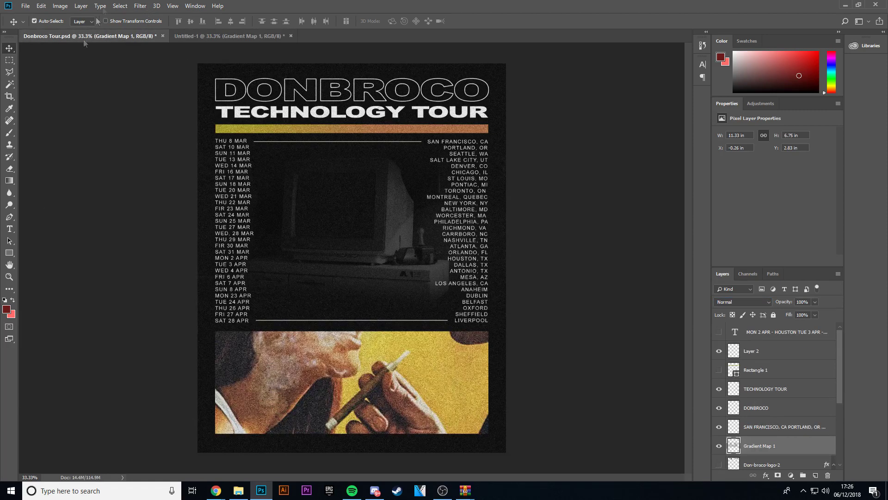
click(208, 37)
click(117, 39)
click(227, 37)
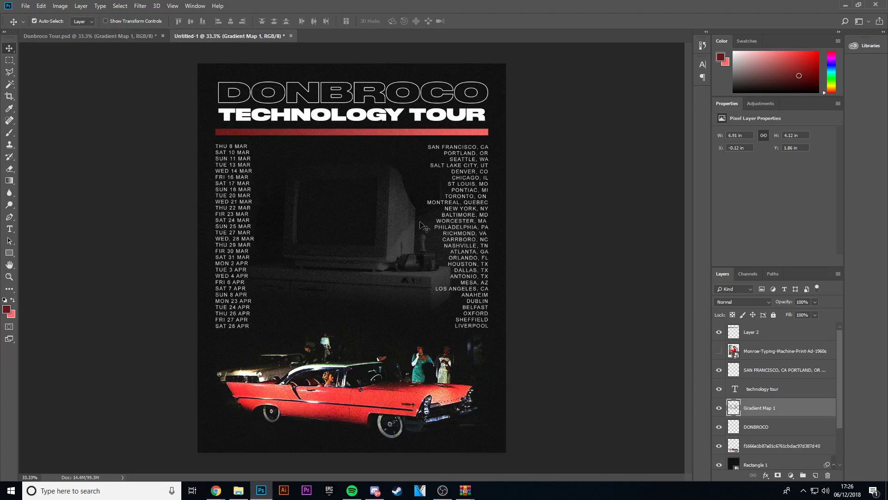
click(283, 389)
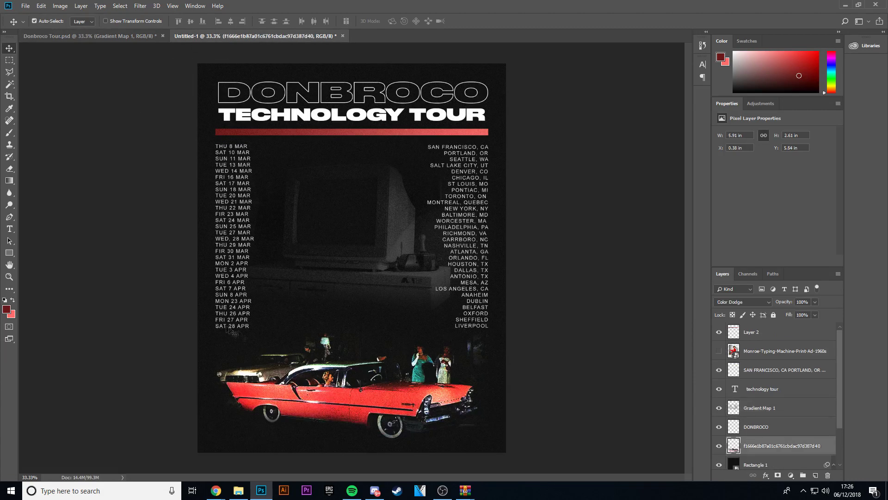
click(25, 5)
click(195, 130)
click(26, 6)
click(64, 109)
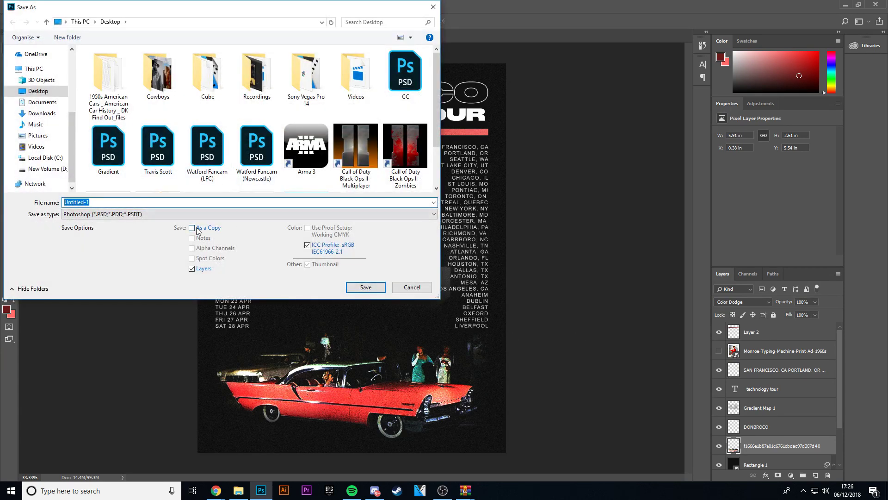
text(D)
key(BackSpace)
text(d)
click(438, 9)
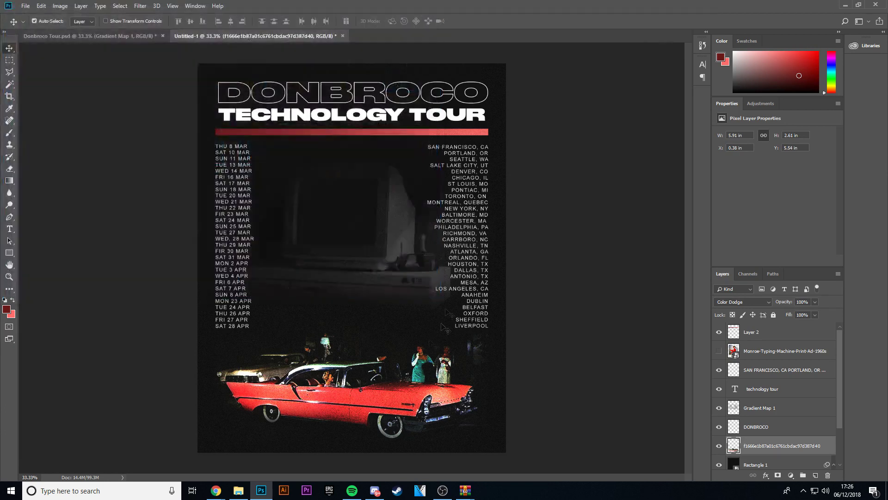